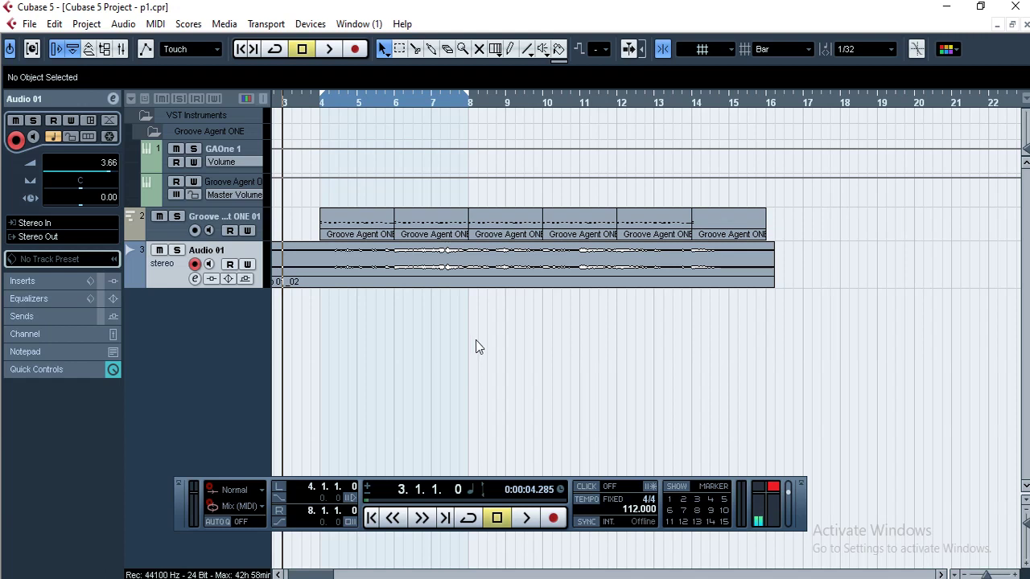
# - Move the playhead to bar 4 and view the drum part at bars 4–6 in the Drum Editor
pyautogui.click(357, 226)
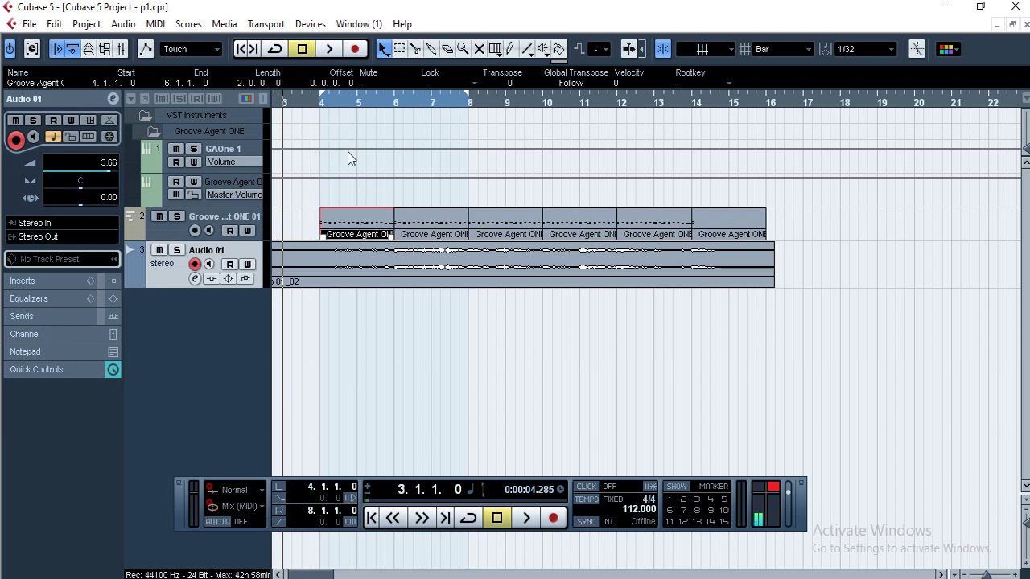
pyautogui.moveTo(322, 174); pyautogui.dragTo(637, 179)
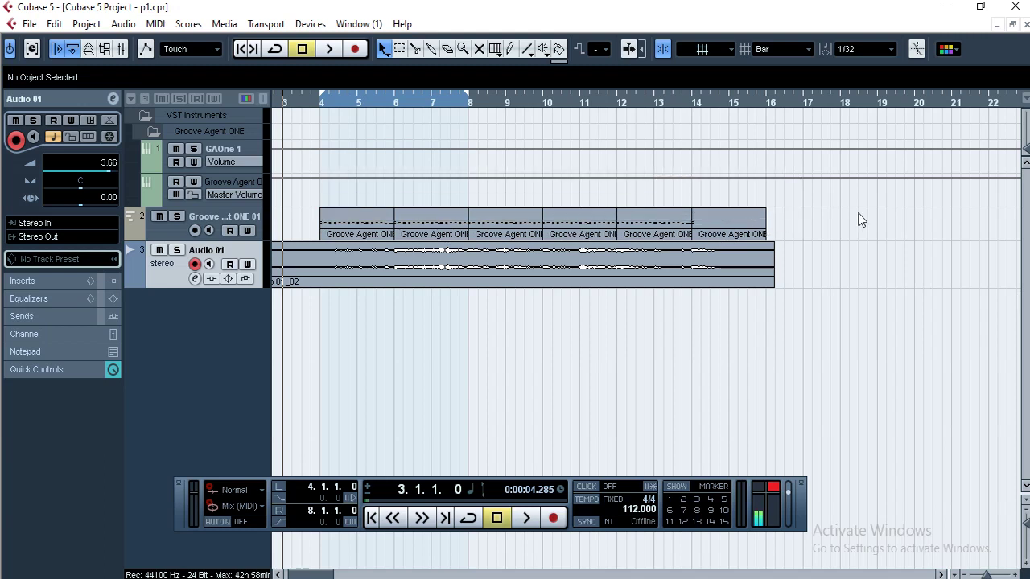
pyautogui.click(304, 105)
pyautogui.click(353, 232)
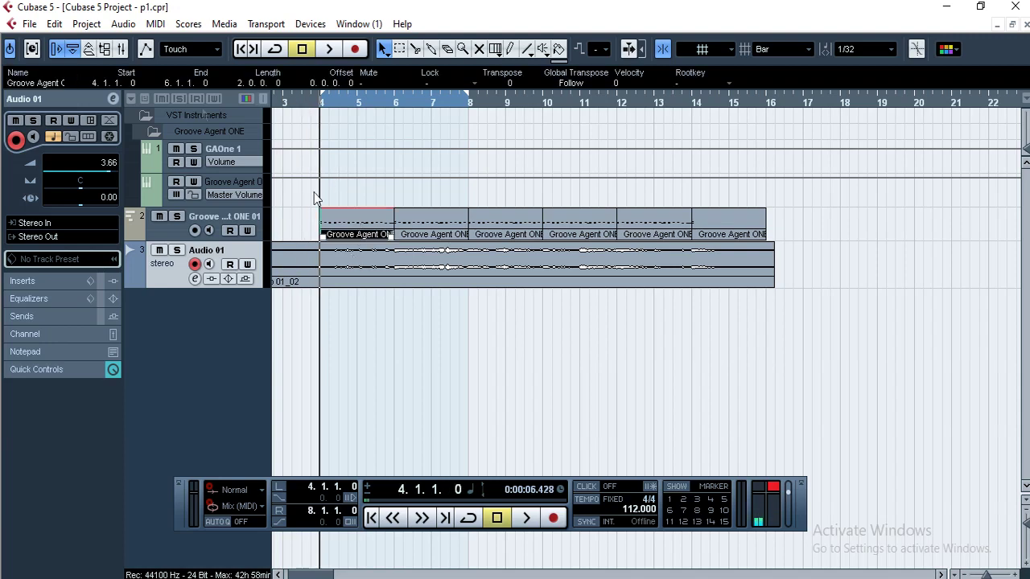
pyautogui.click(155, 24)
pyautogui.click(187, 76)
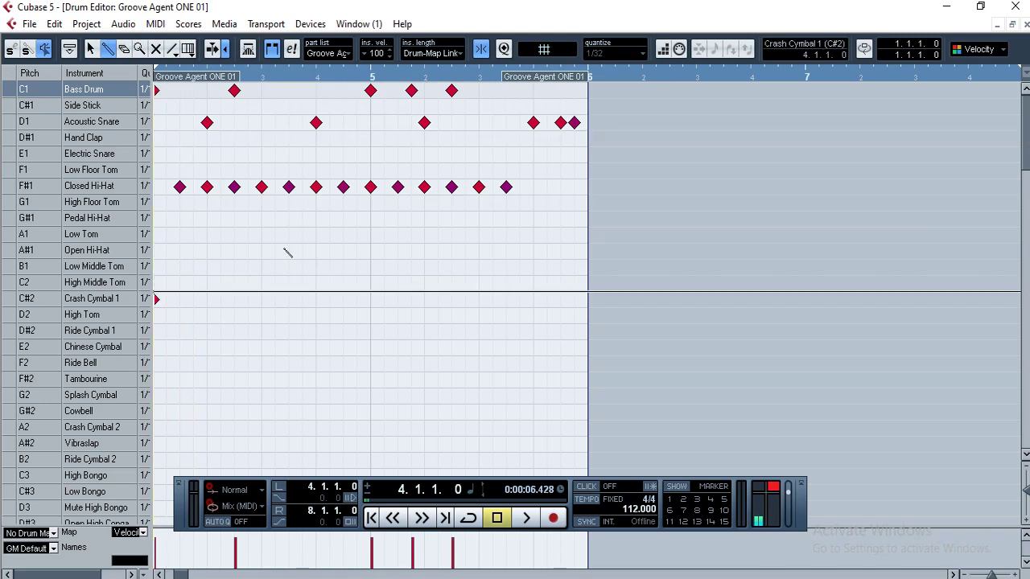
pyautogui.click(1026, 25)
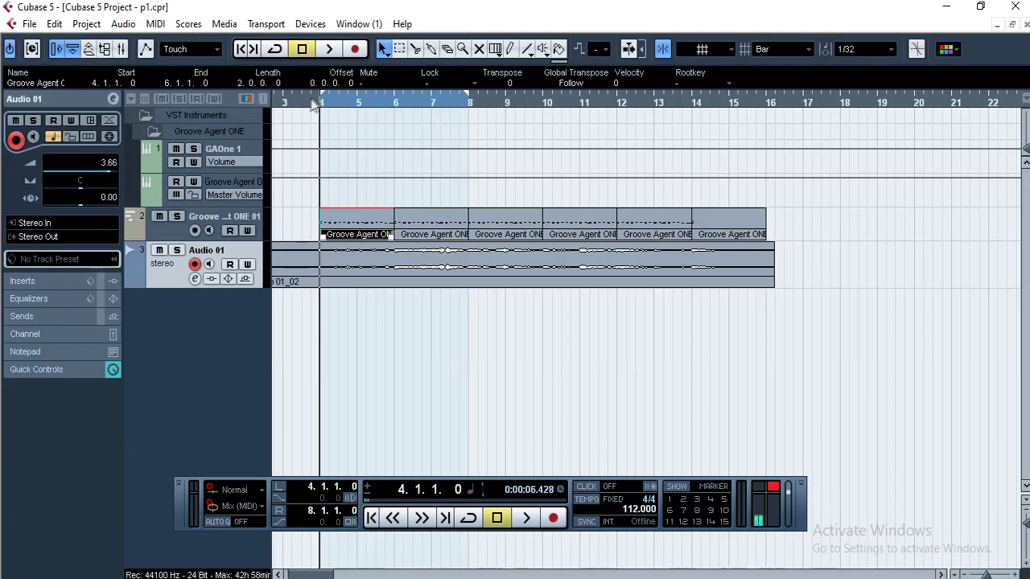
# - Play the project from bar 4 briefly, then review the first drum part's notes in the Drum Editor
pyautogui.click(329, 49)
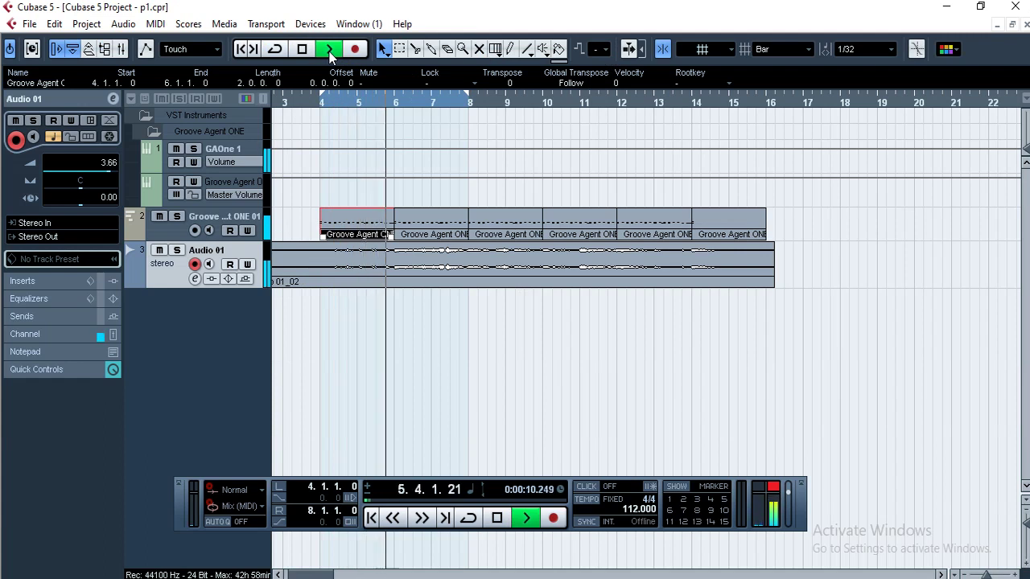
pyautogui.click(497, 517)
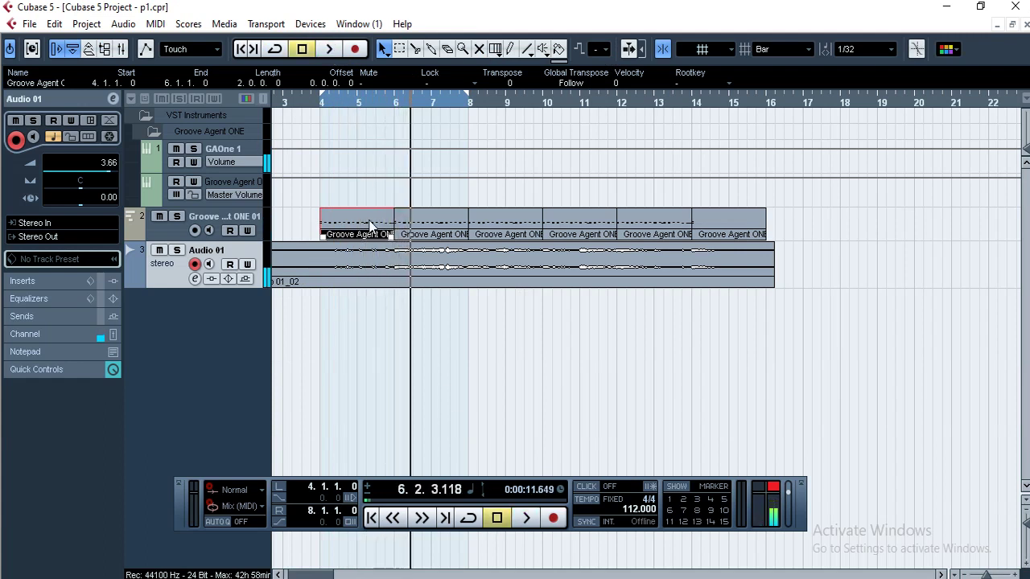
pyautogui.click(155, 23)
pyautogui.click(181, 84)
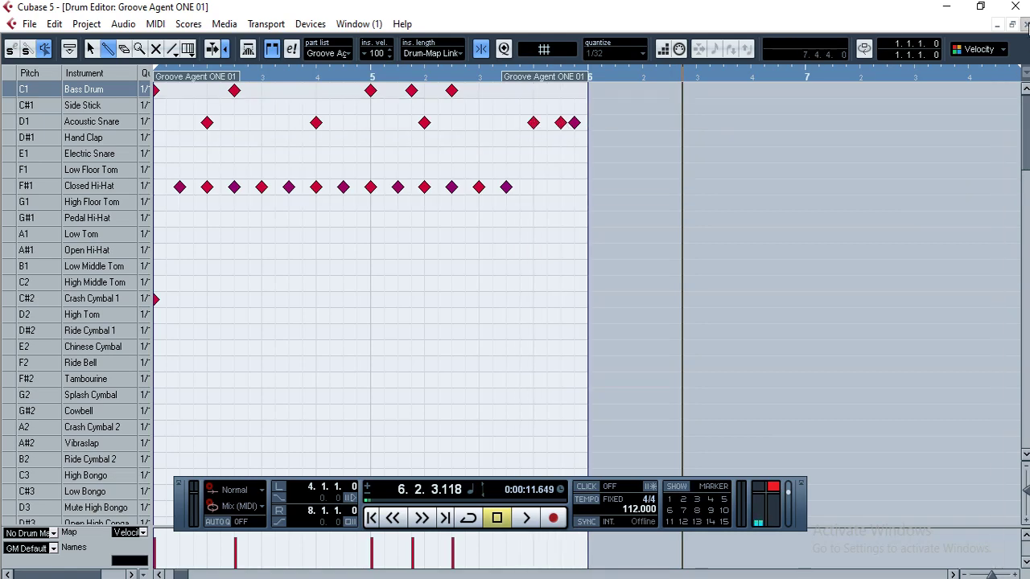
pyautogui.click(1026, 25)
# - Review the second drum part, at bars 6–8, in the Drum Editor and close the editor
pyautogui.click(404, 234)
pyautogui.click(156, 23)
pyautogui.click(173, 76)
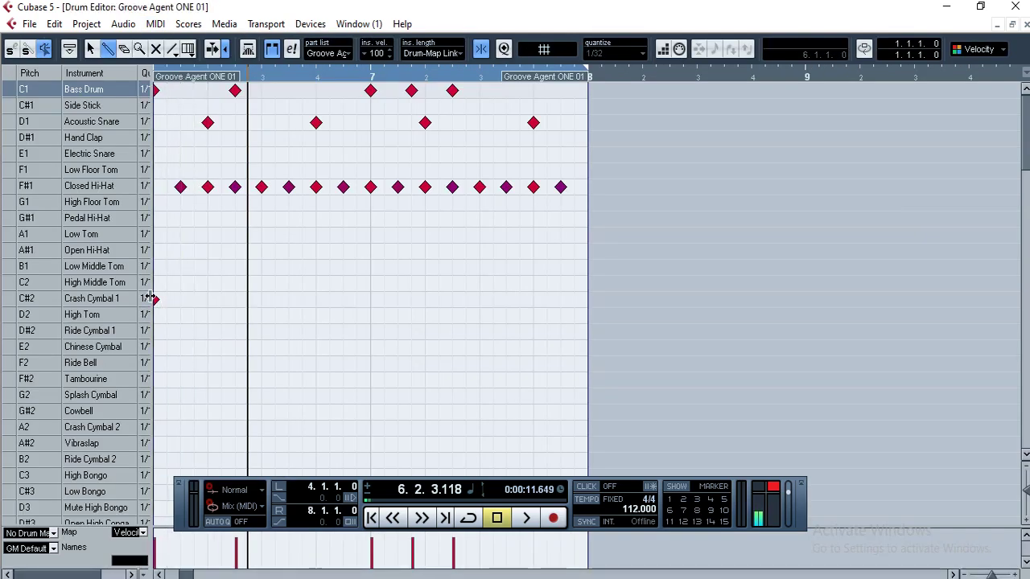
pyautogui.click(1020, 8)
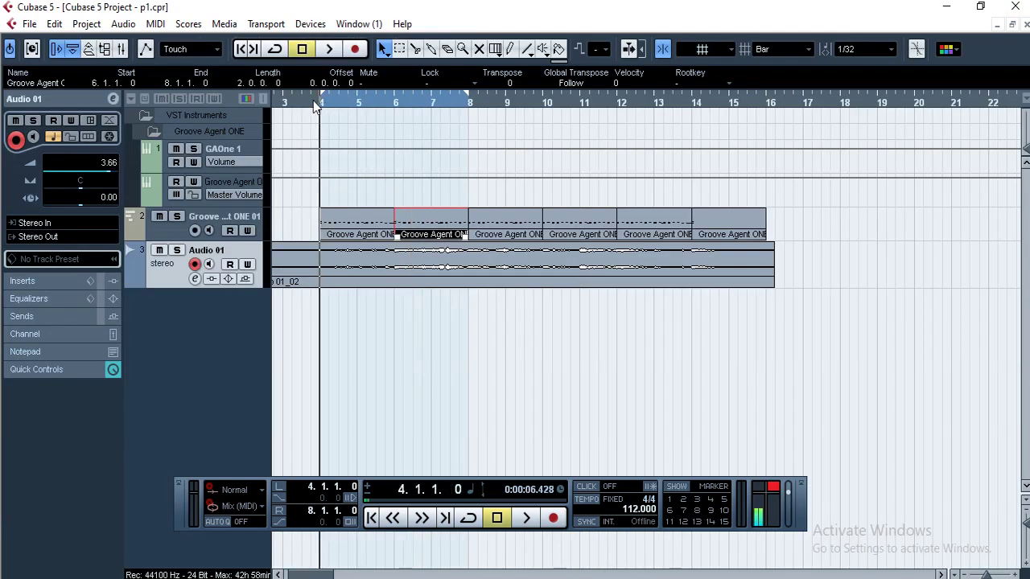
# - Play the drums and audio from bar 4 through the start of the last drum part, then stop playback
pyautogui.click(529, 522)
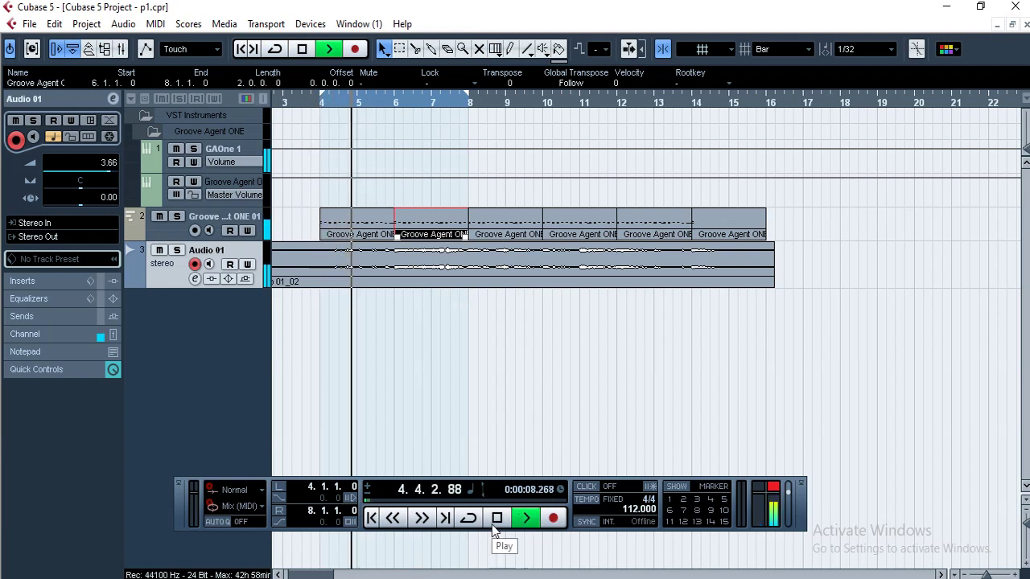
pyautogui.click(497, 519)
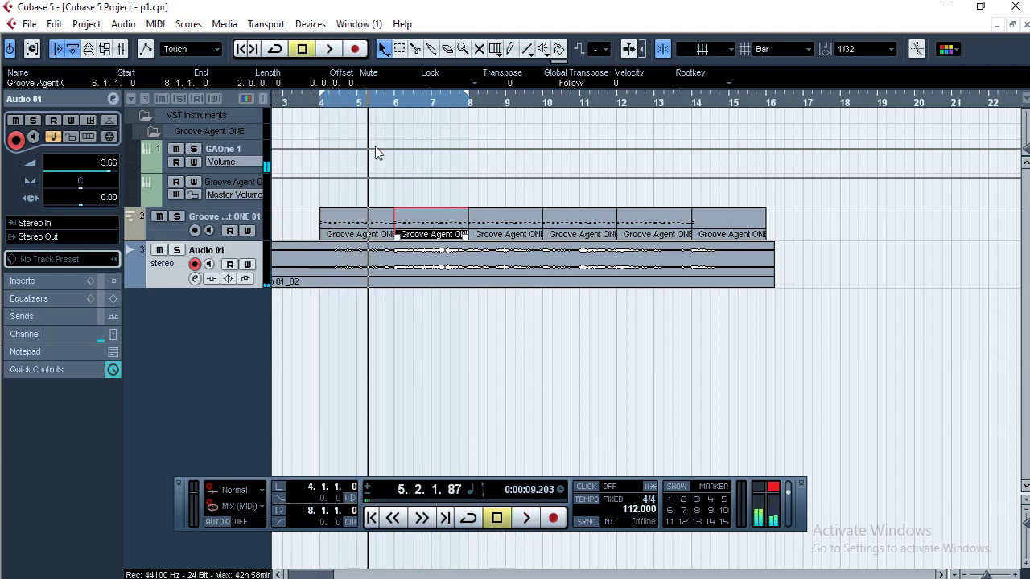
pyautogui.click(320, 108)
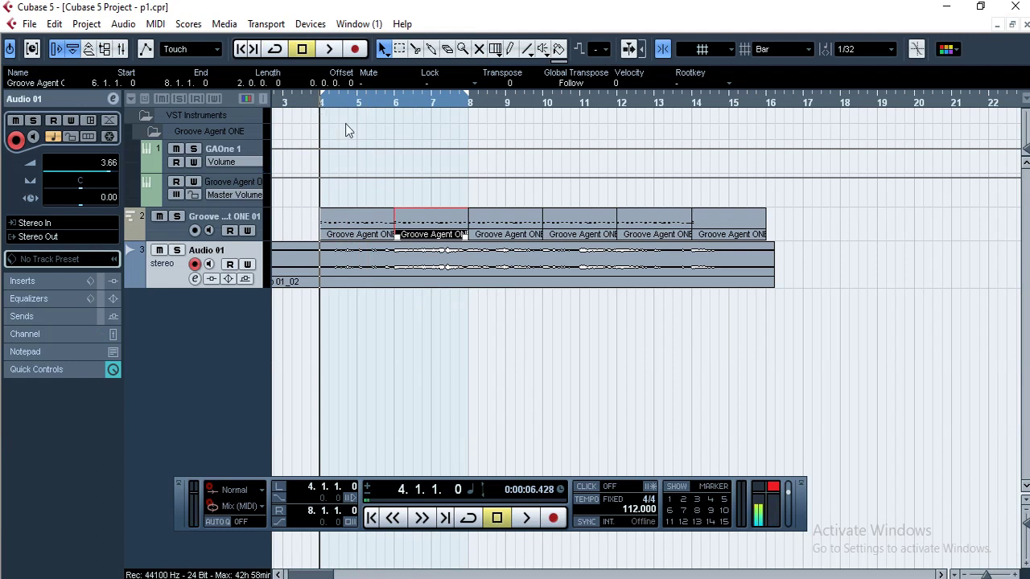
pyautogui.click(526, 519)
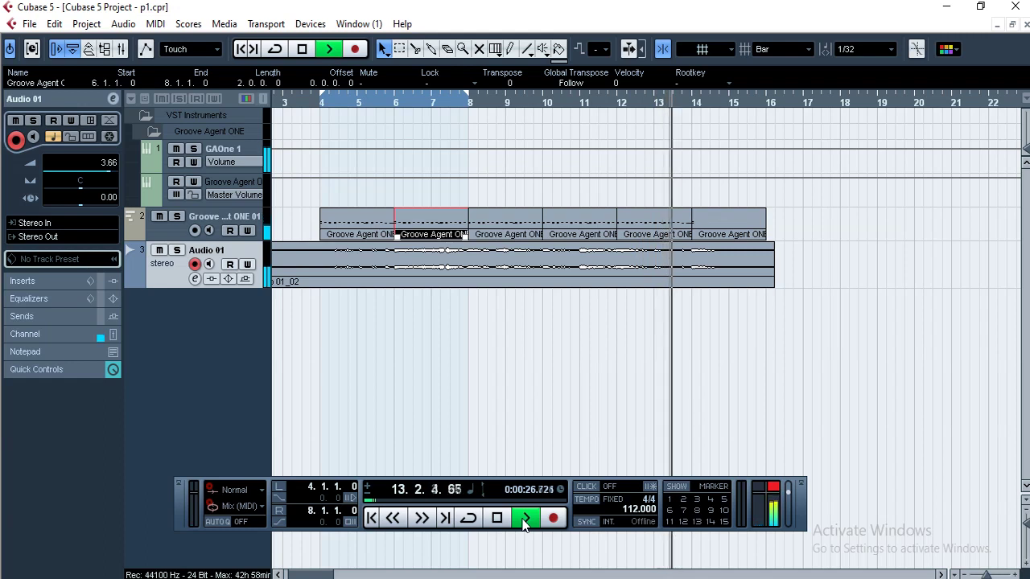
pyautogui.click(497, 518)
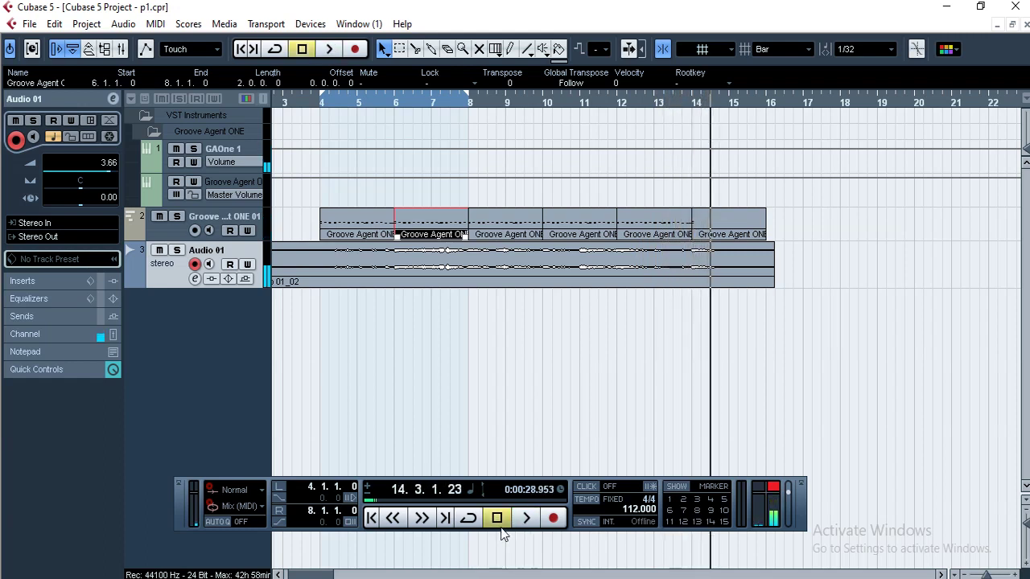
# - Inspect the drum parts at bars 14–16 and 12–14 in the Drum Editor, closing the editor after each
pyautogui.click(724, 234)
pyautogui.click(156, 23)
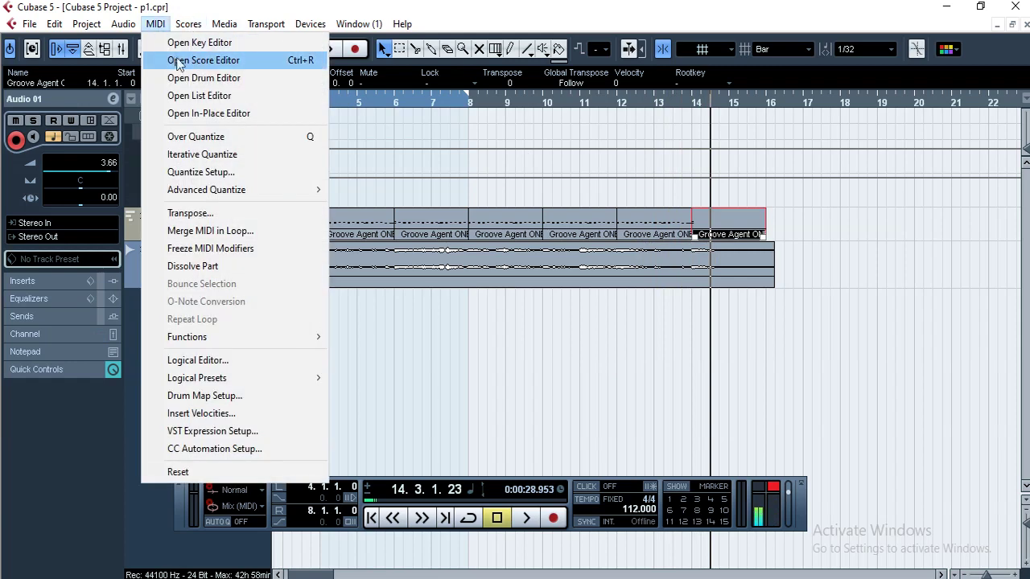
pyautogui.click(181, 78)
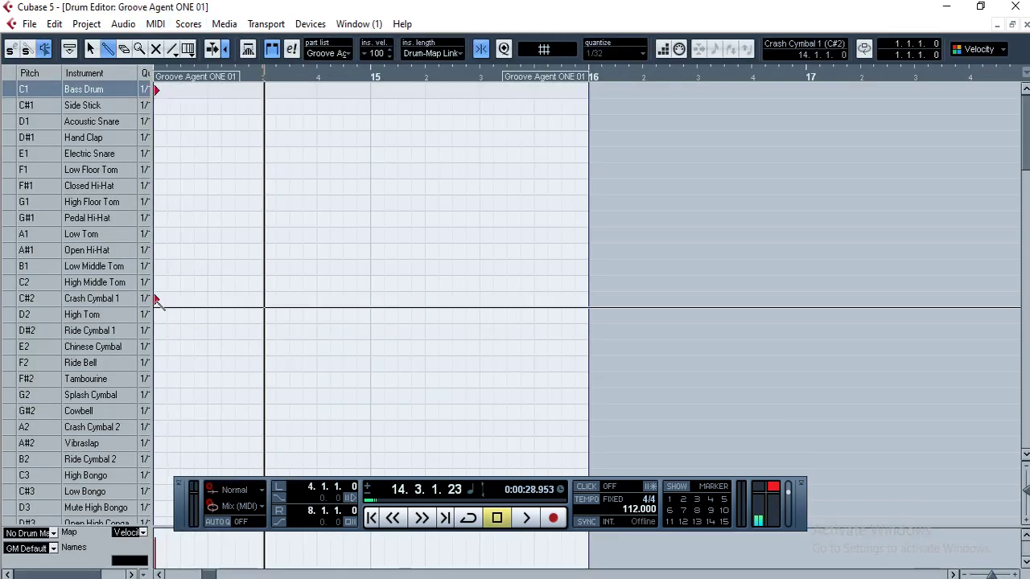
pyautogui.click(1026, 28)
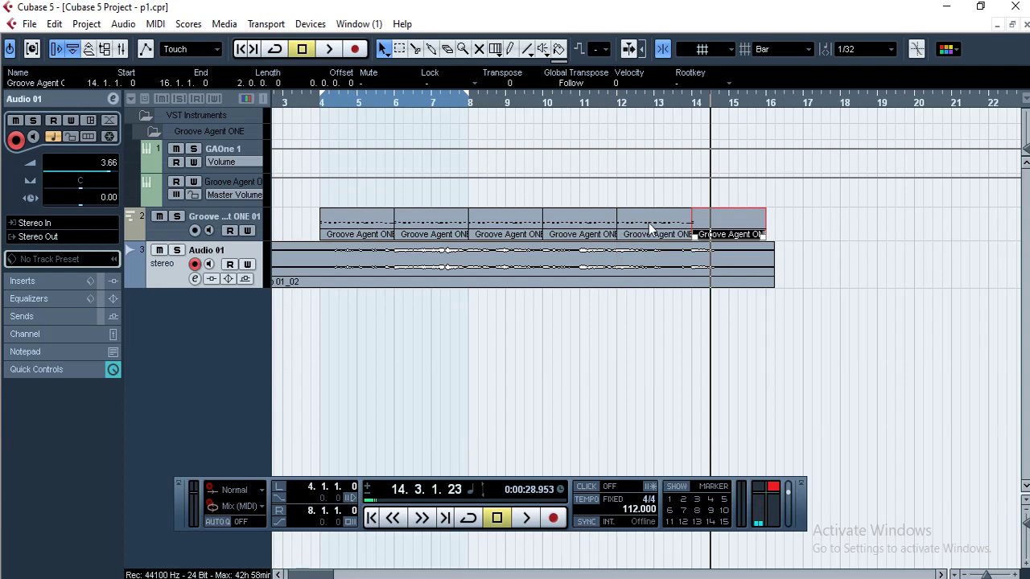
pyautogui.click(155, 23)
pyautogui.click(185, 79)
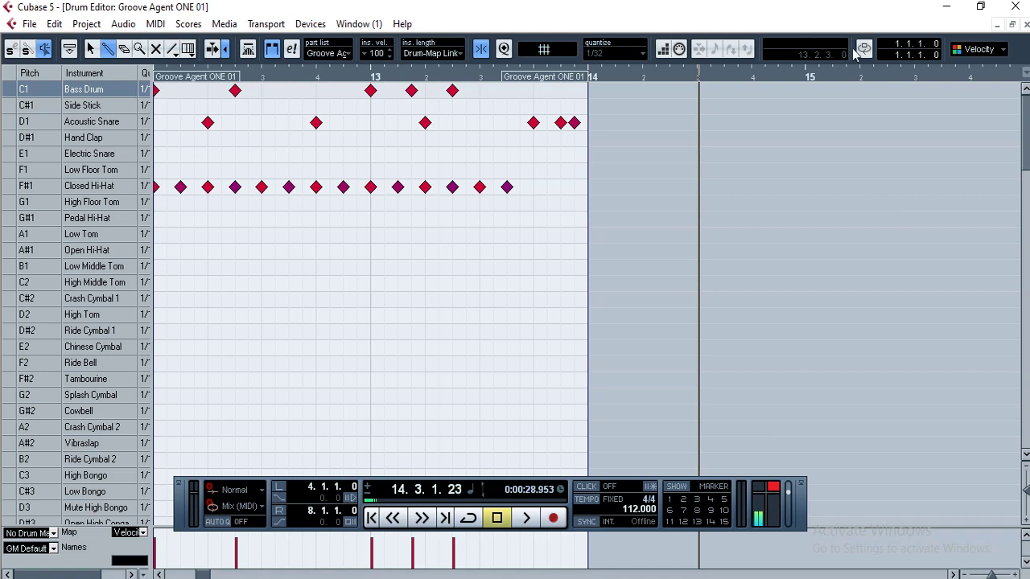
pyautogui.click(1024, 25)
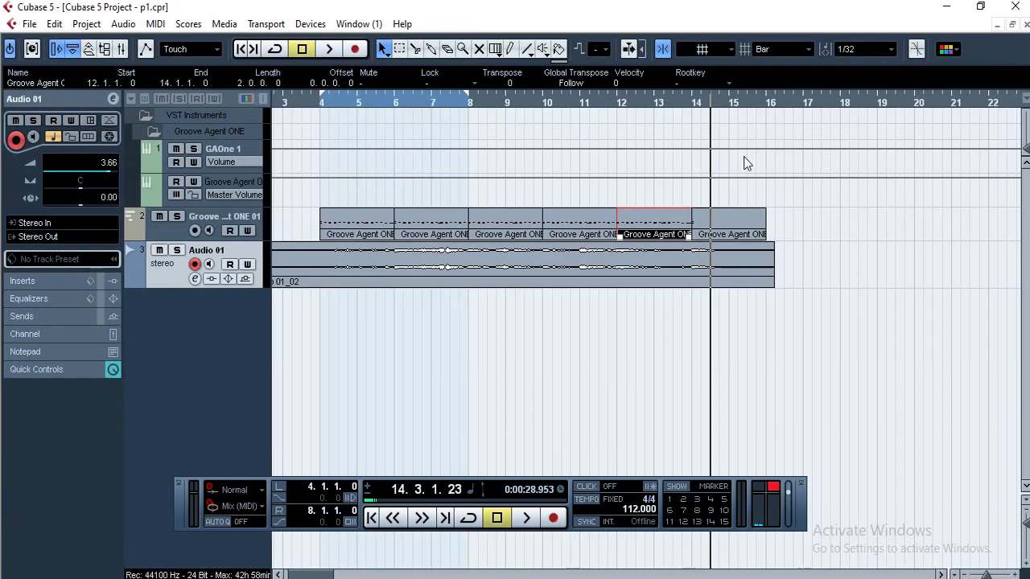
# - Return the playhead to bar 4 and duplicate the Groove Agent ONE 01 MIDI track with its parts
pyautogui.click(320, 103)
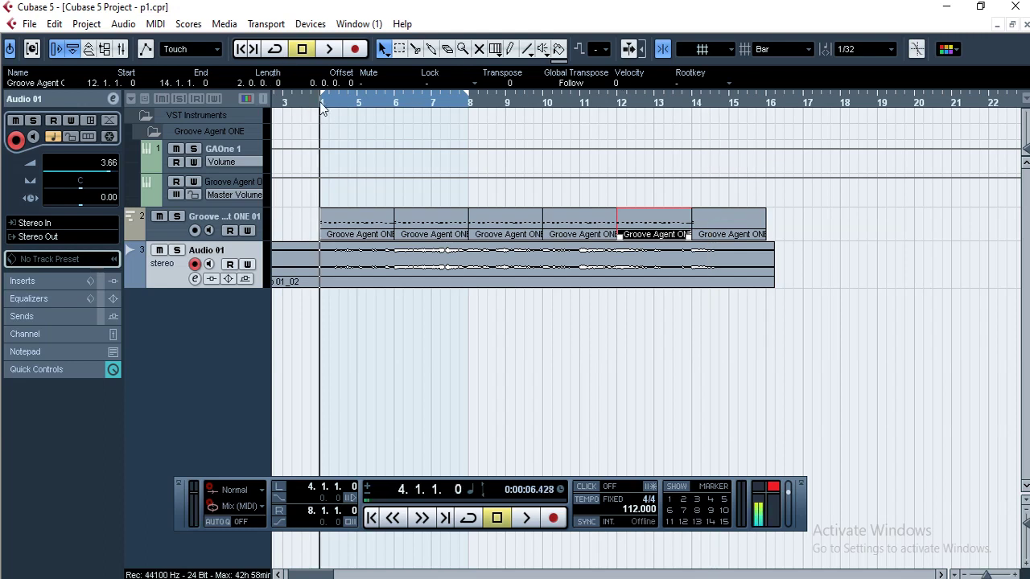
pyautogui.click(175, 232)
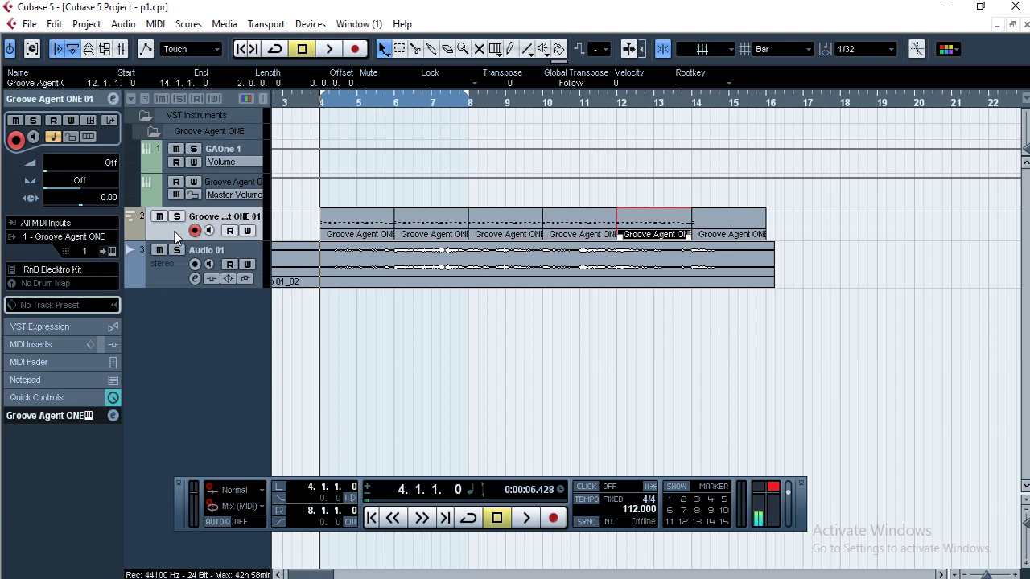
pyautogui.rightClick(175, 231)
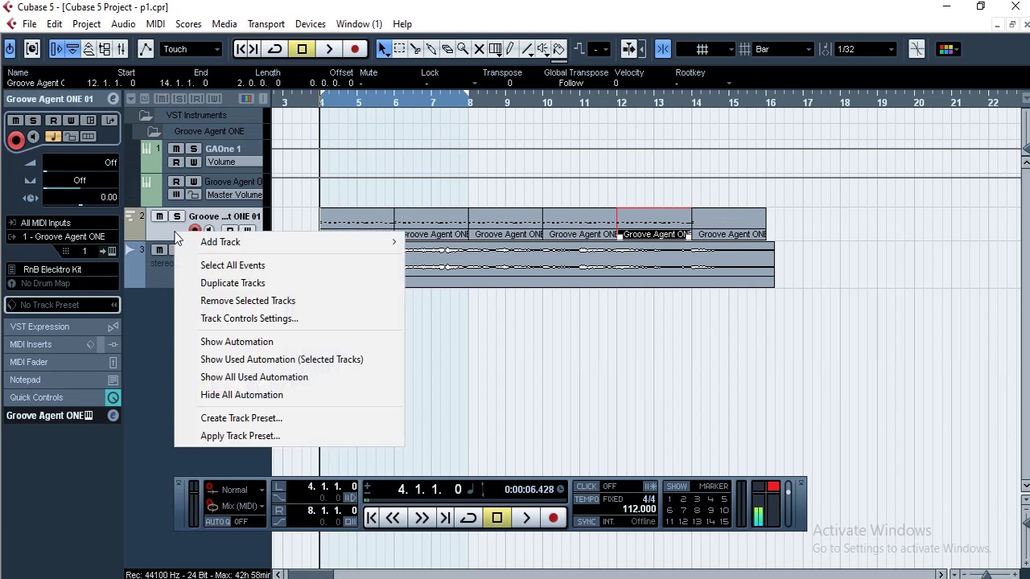
pyautogui.click(163, 232)
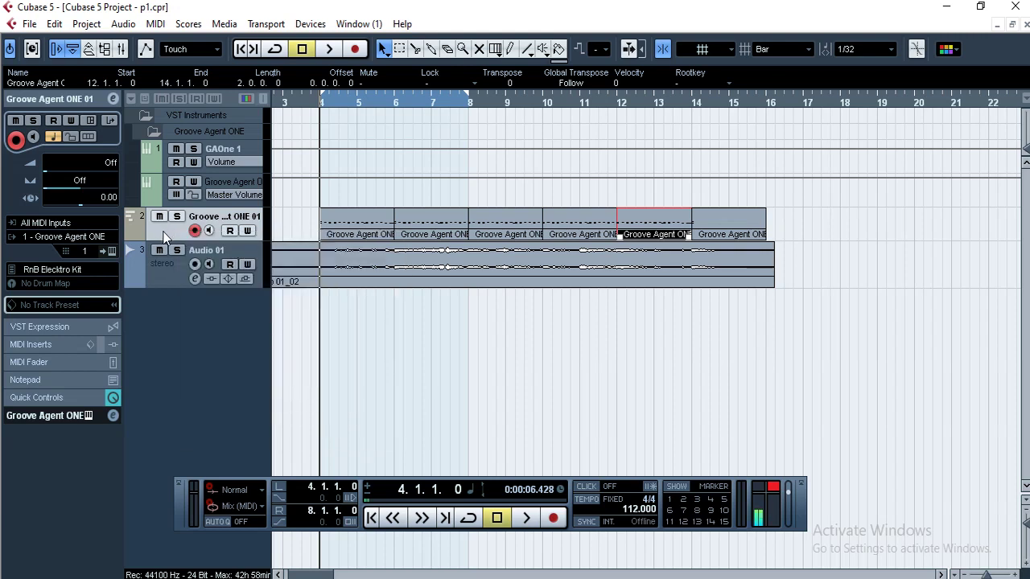
pyautogui.rightClick(163, 231)
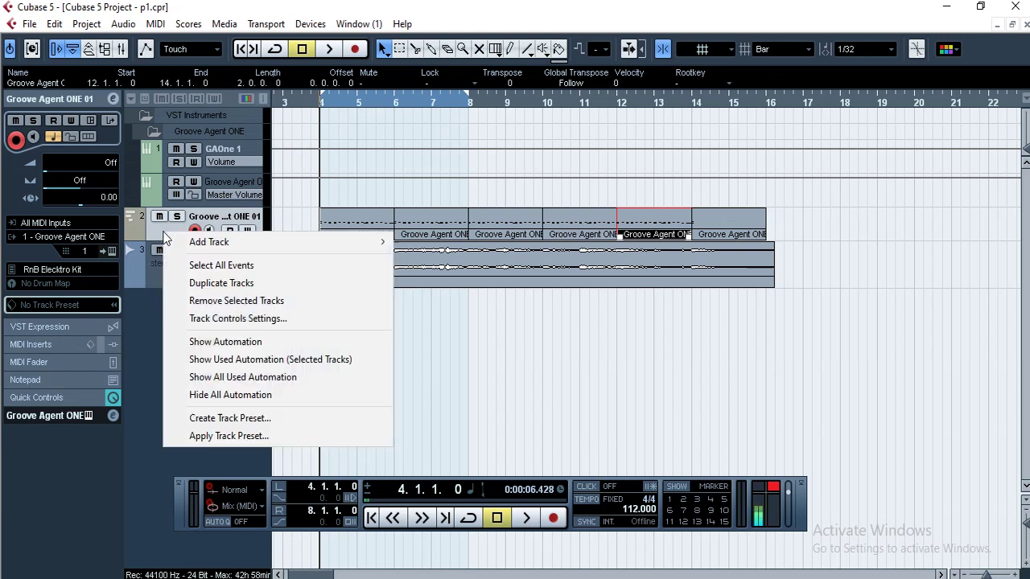
pyautogui.click(150, 343)
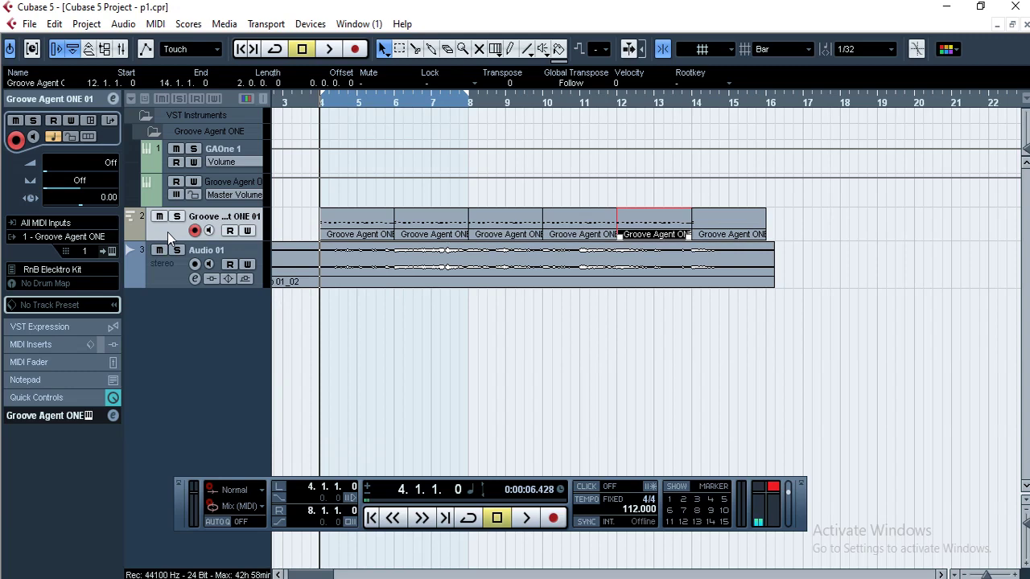
pyautogui.rightClick(145, 269)
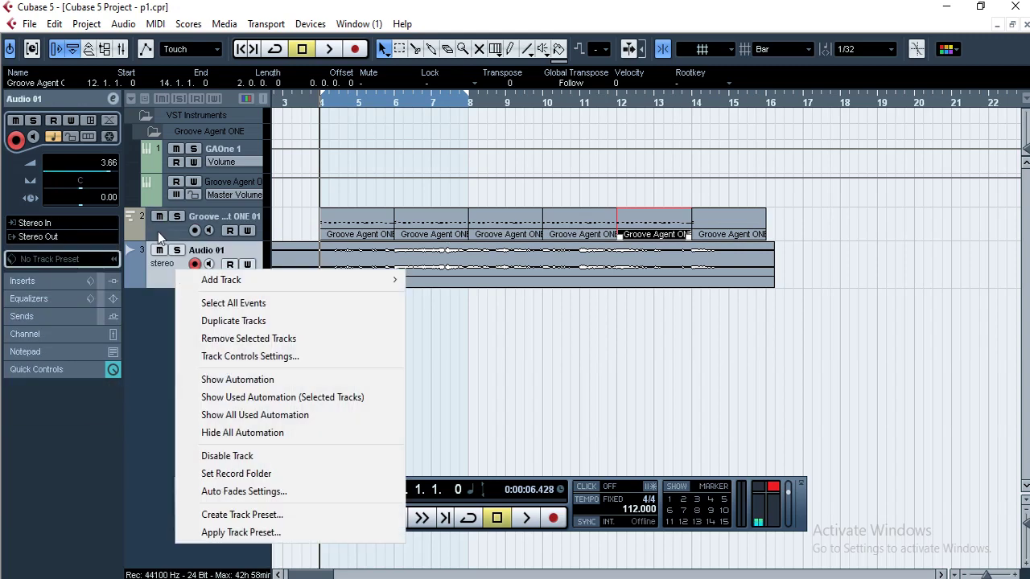
pyautogui.rightClick(178, 227)
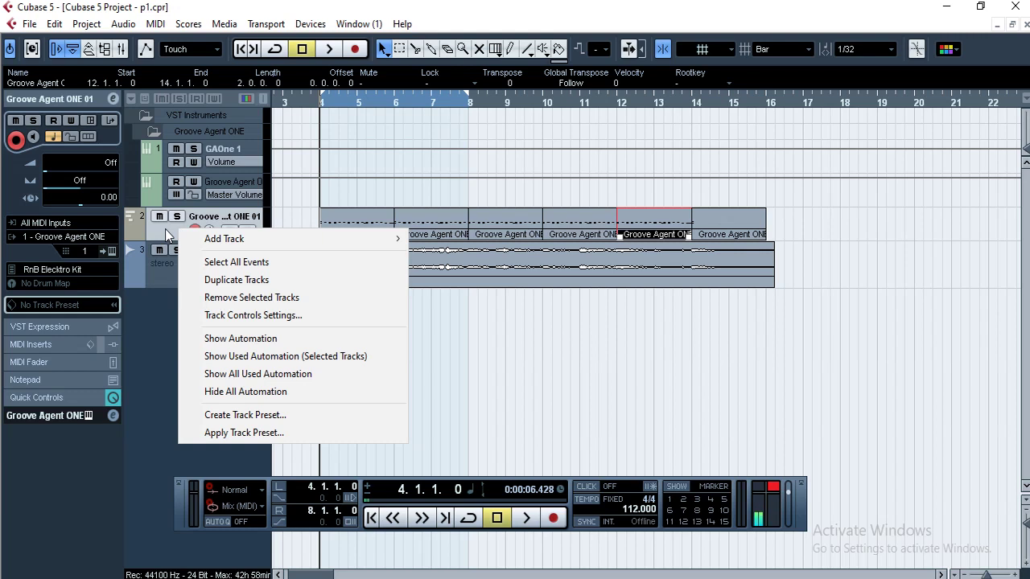
pyautogui.click(219, 284)
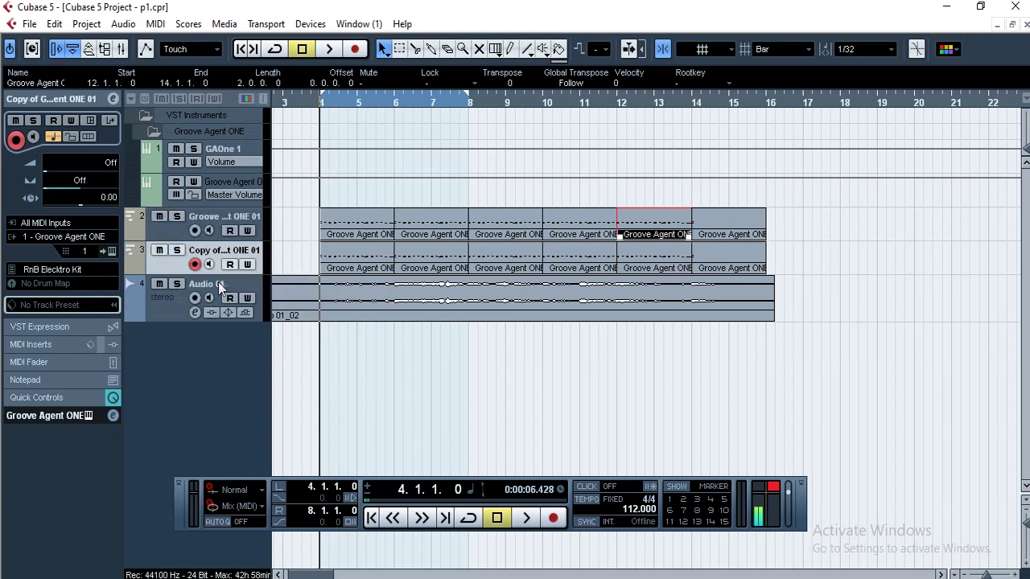
# - Glue all the drum parts on the original Groove Agent ONE 01 track into one part spanning bars 4–16
pyautogui.click(432, 50)
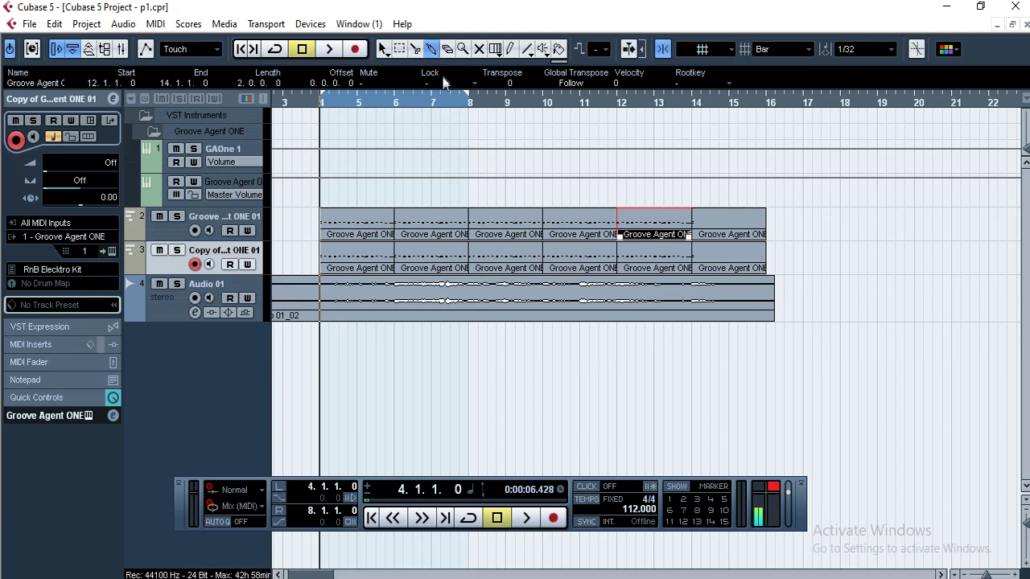
pyautogui.click(433, 49)
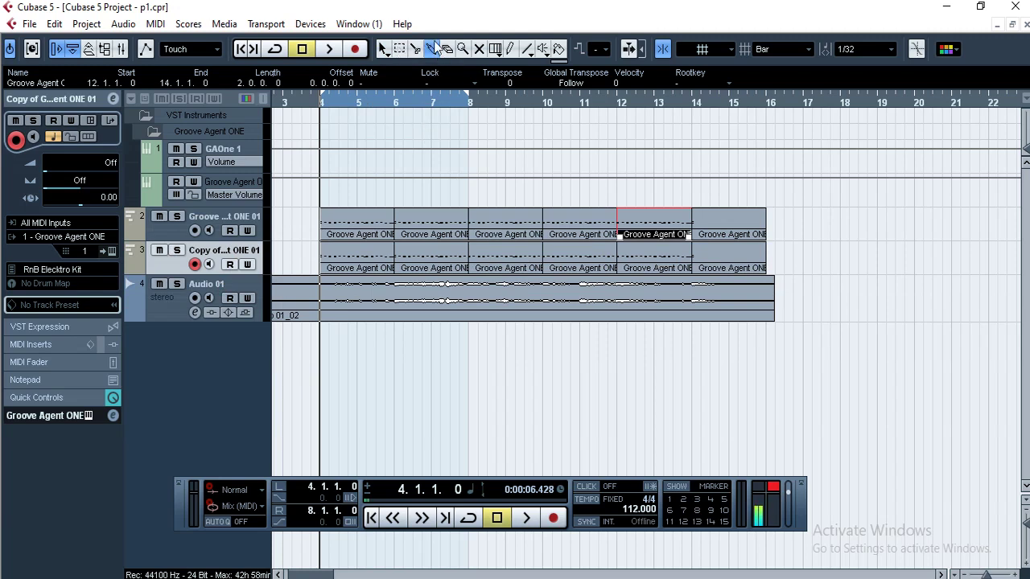
pyautogui.click(376, 230)
pyautogui.click(375, 230)
pyautogui.click(376, 230)
pyautogui.click(375, 231)
pyautogui.click(376, 230)
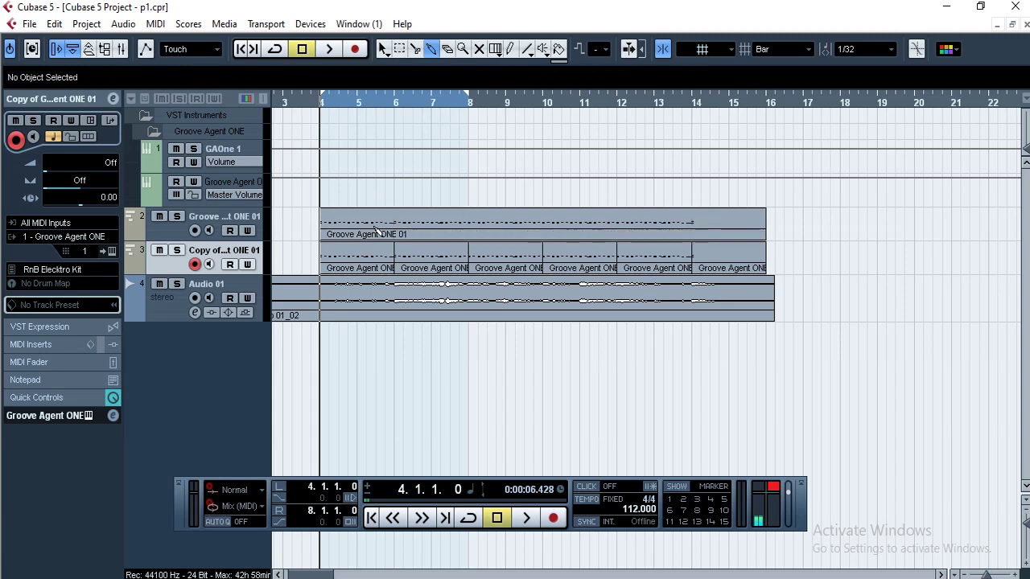
# - Glue all the drum parts on the duplicated Groove Agent track into one continuous part
pyautogui.click(371, 265)
pyautogui.click(371, 265)
pyautogui.click(371, 266)
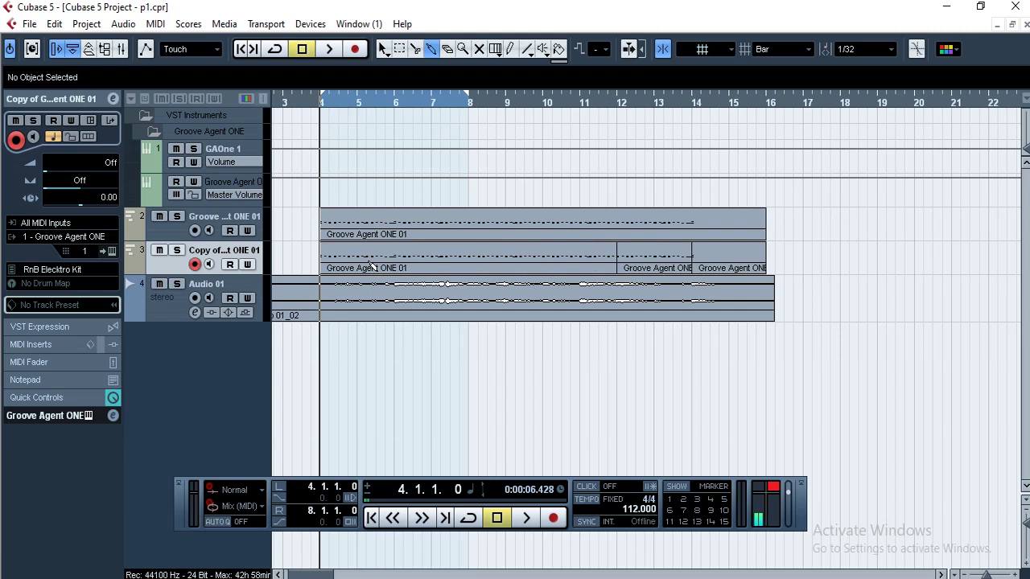
pyautogui.click(371, 265)
pyautogui.click(371, 266)
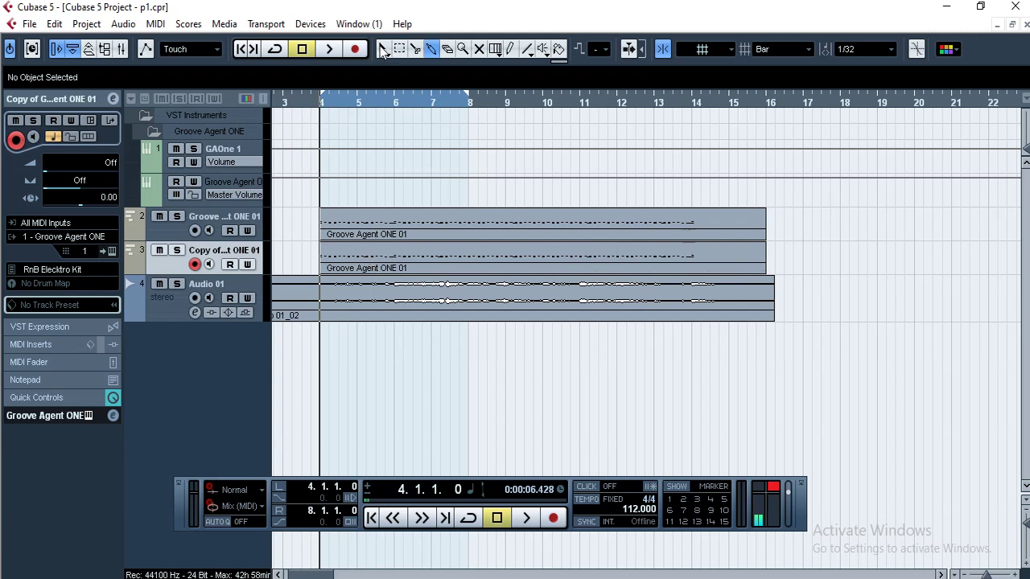
# - Open the drum part on the original Groove Agent ONE 01 track in the Drum Editor
pyautogui.click(383, 49)
pyautogui.click(371, 223)
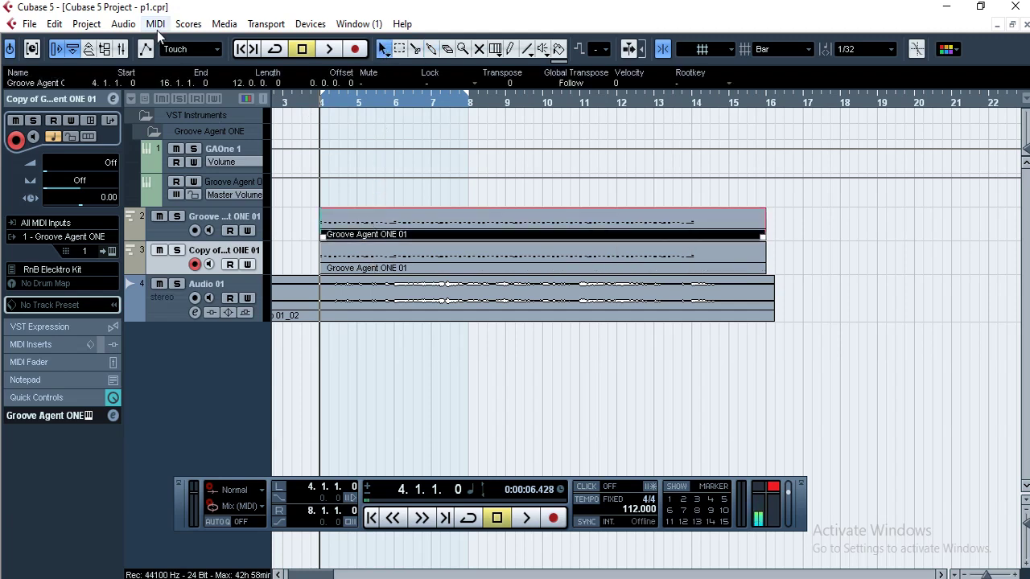
pyautogui.click(175, 232)
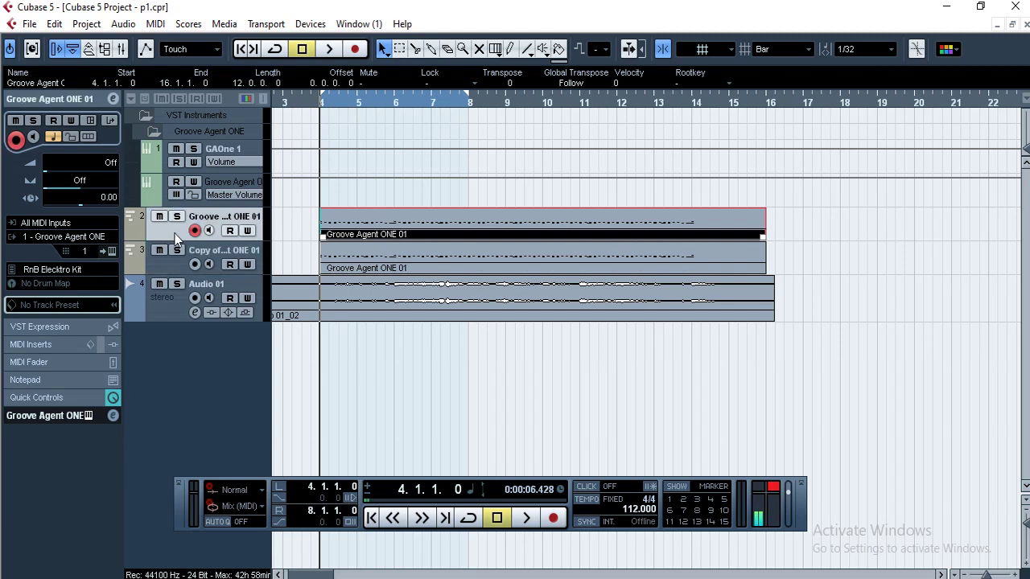
pyautogui.click(161, 25)
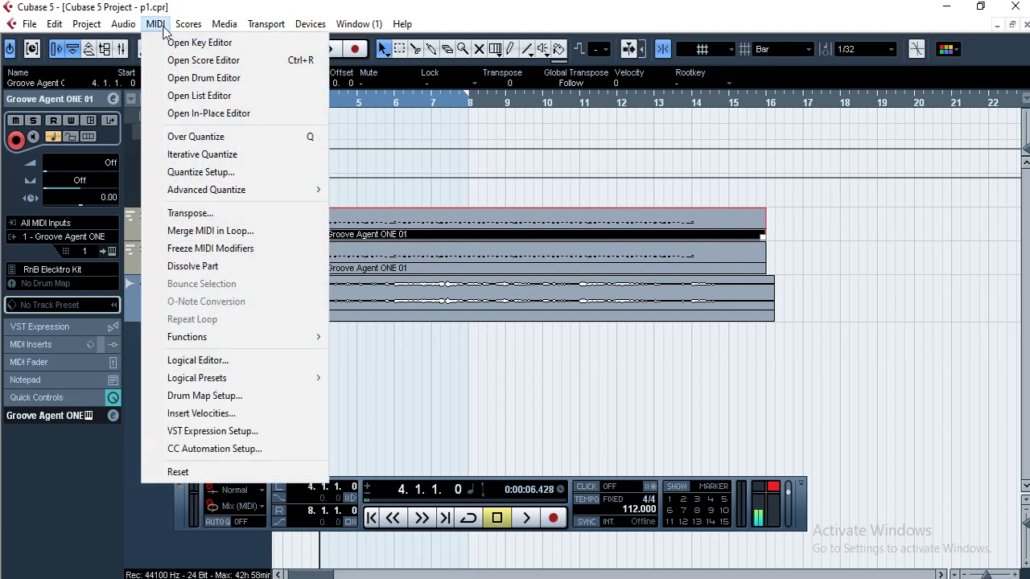
pyautogui.click(184, 83)
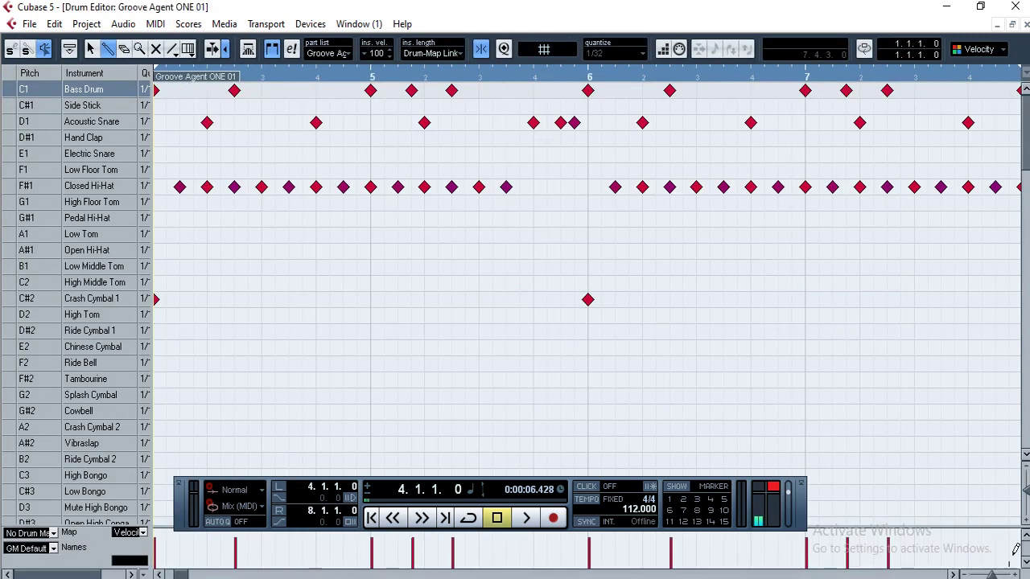
# - Delete all Bass Drum (C1) notes from the original track's part and close the Drum Editor
pyautogui.moveTo(996, 576); pyautogui.dragTo(989, 576)
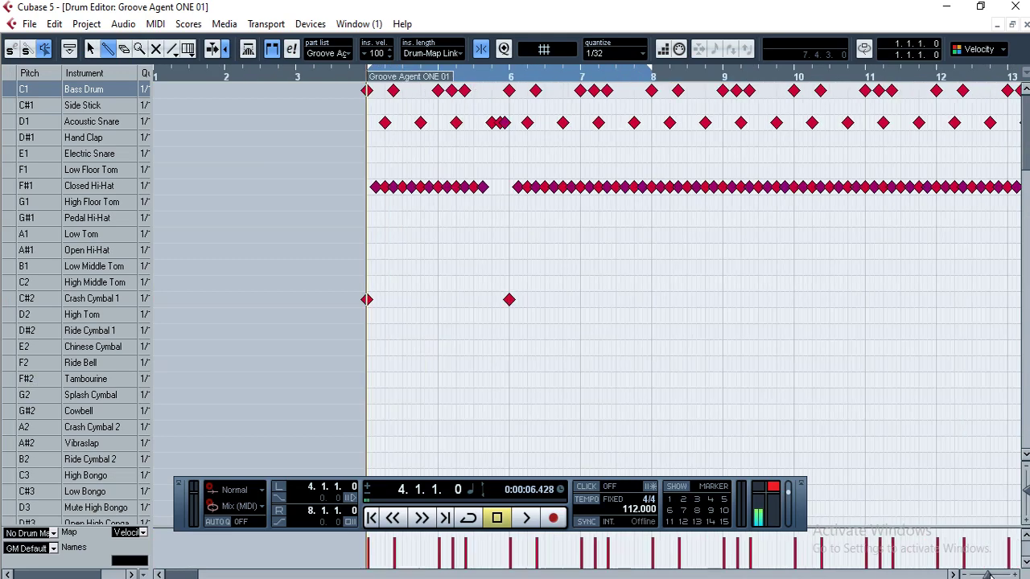
pyautogui.click(953, 575)
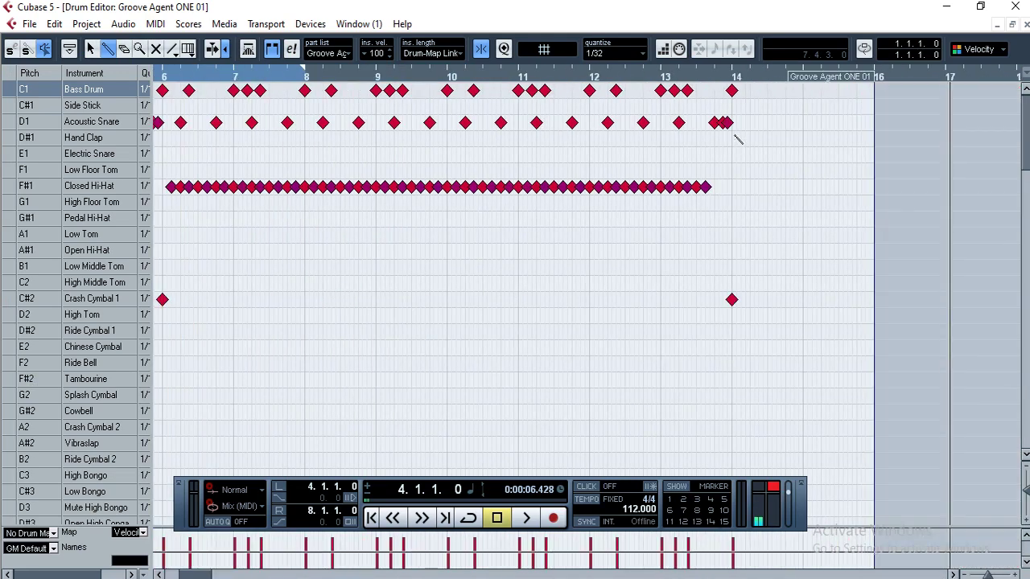
pyautogui.click(89, 50)
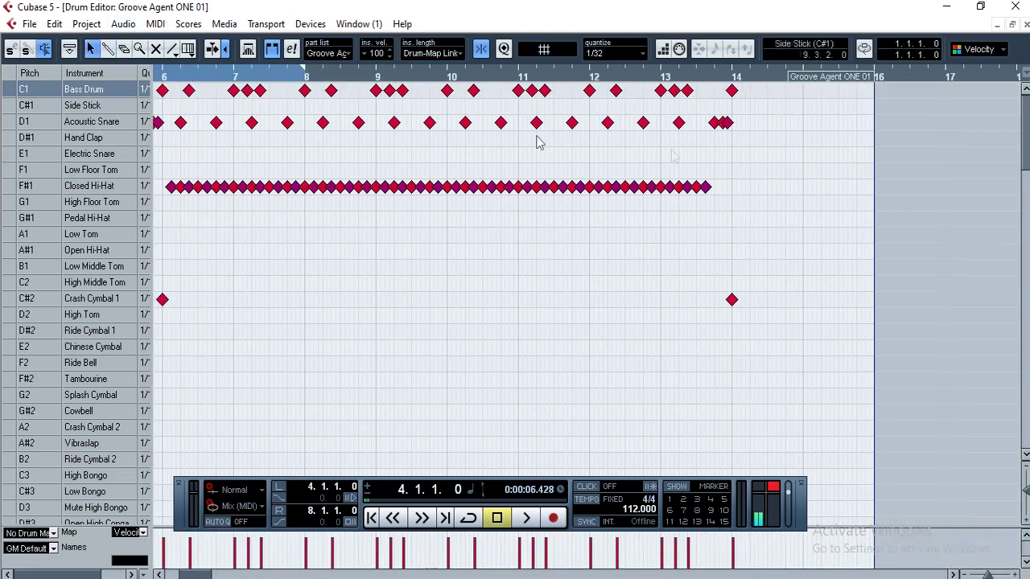
pyautogui.moveTo(767, 101); pyautogui.dragTo(359, 91)
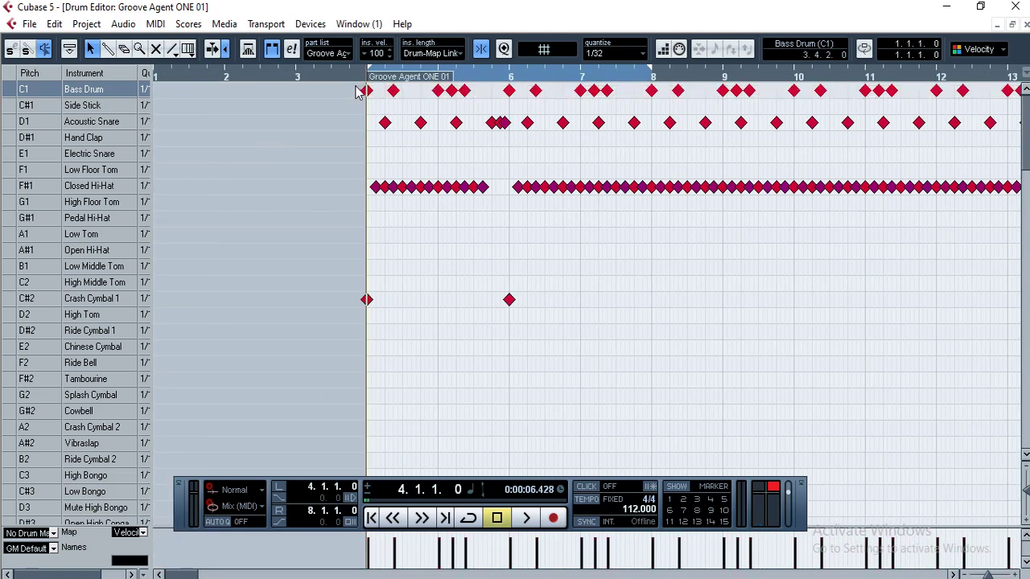
pyautogui.press('Delete')
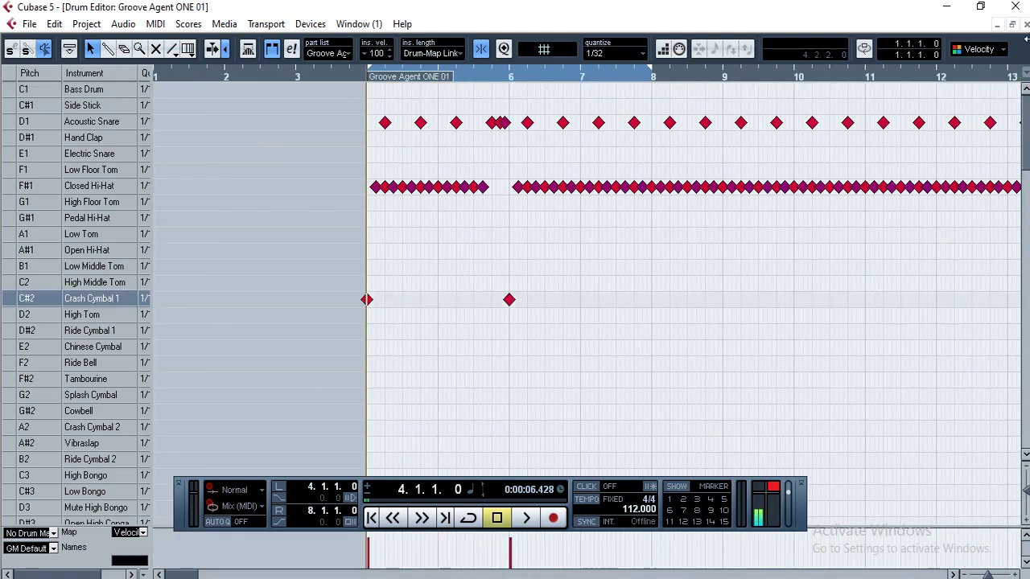
pyautogui.click(1026, 25)
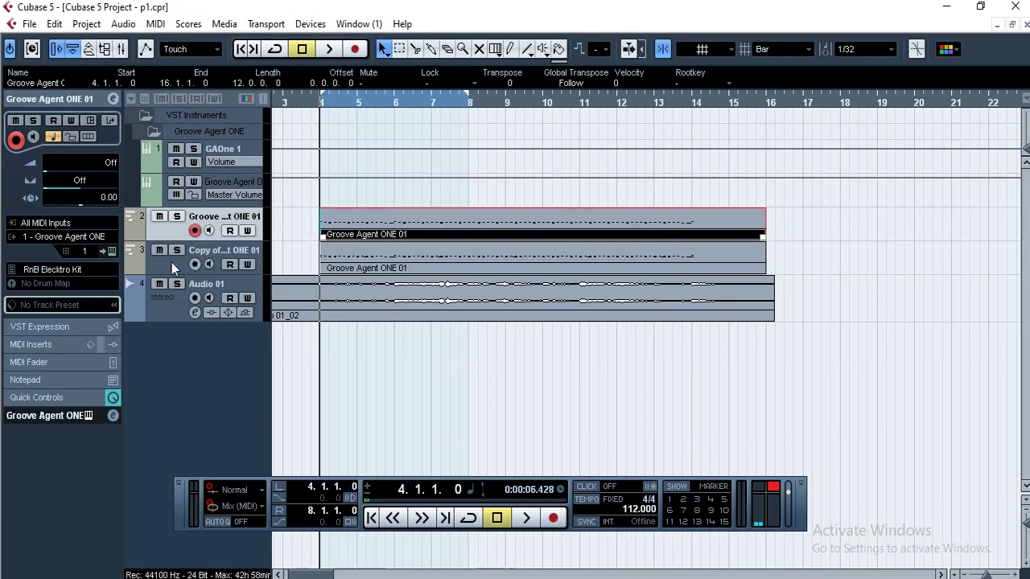
# - In the duplicated track's part, delete every drum note except the Bass Drum notes using the Drum Editor, and close the editor
pyautogui.click(162, 259)
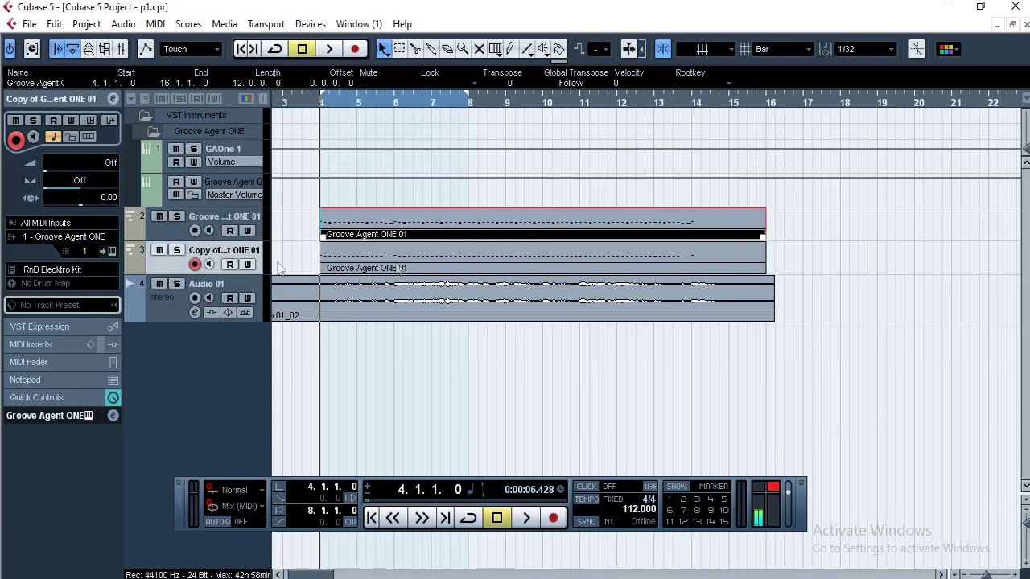
pyautogui.click(404, 266)
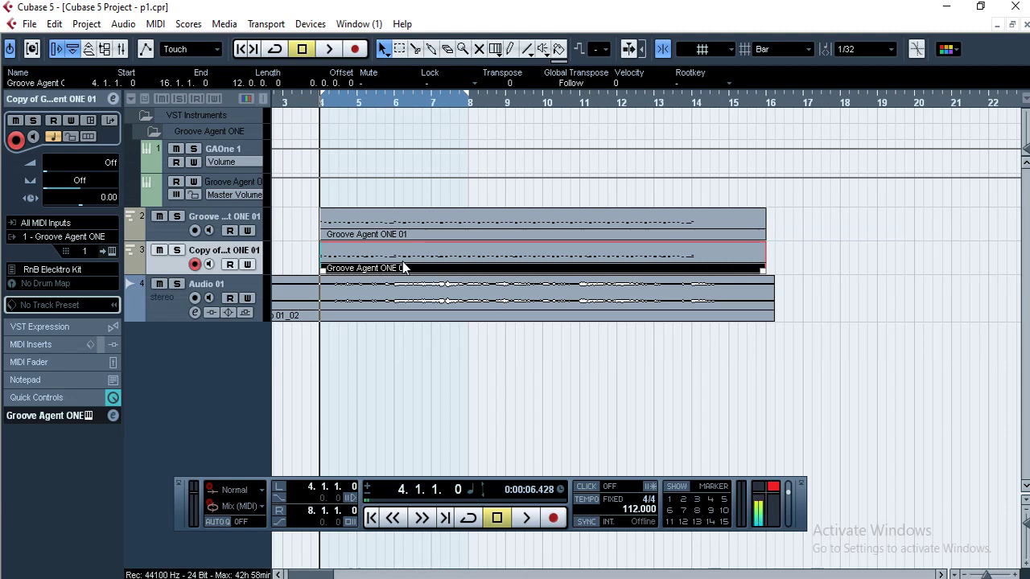
pyautogui.click(154, 24)
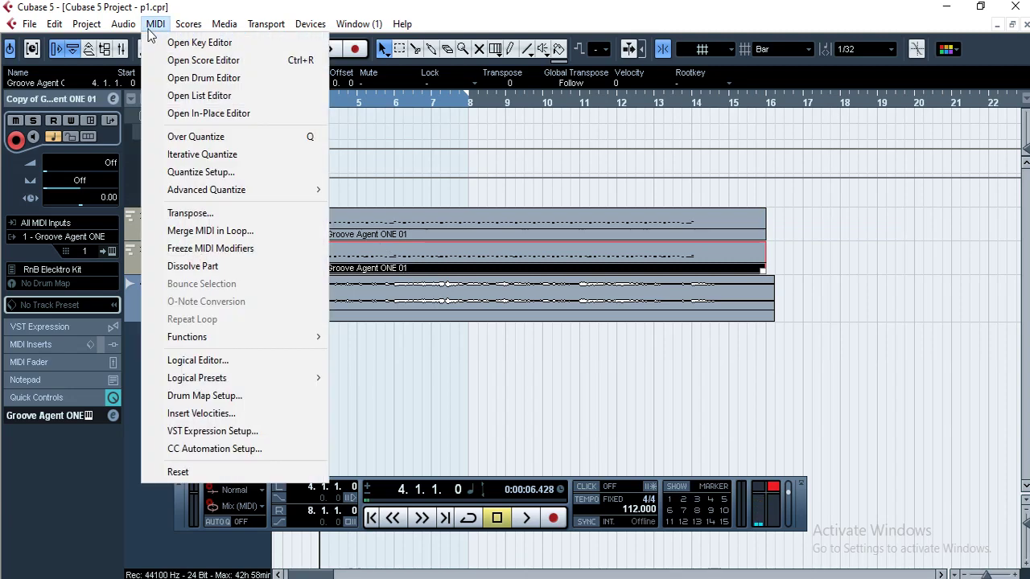
pyautogui.click(166, 76)
pyautogui.moveTo(941, 366)
pyautogui.mouseDown()
pyautogui.moveTo(382, 357)
pyautogui.moveTo(143, 225)
pyautogui.moveTo(313, 115)
pyautogui.mouseUp()
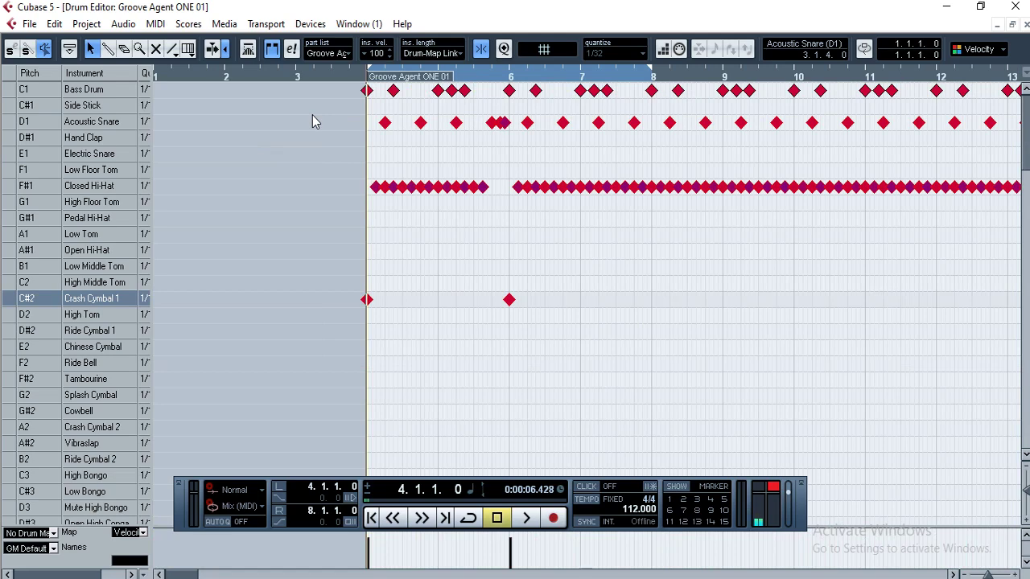
pyautogui.press('Delete')
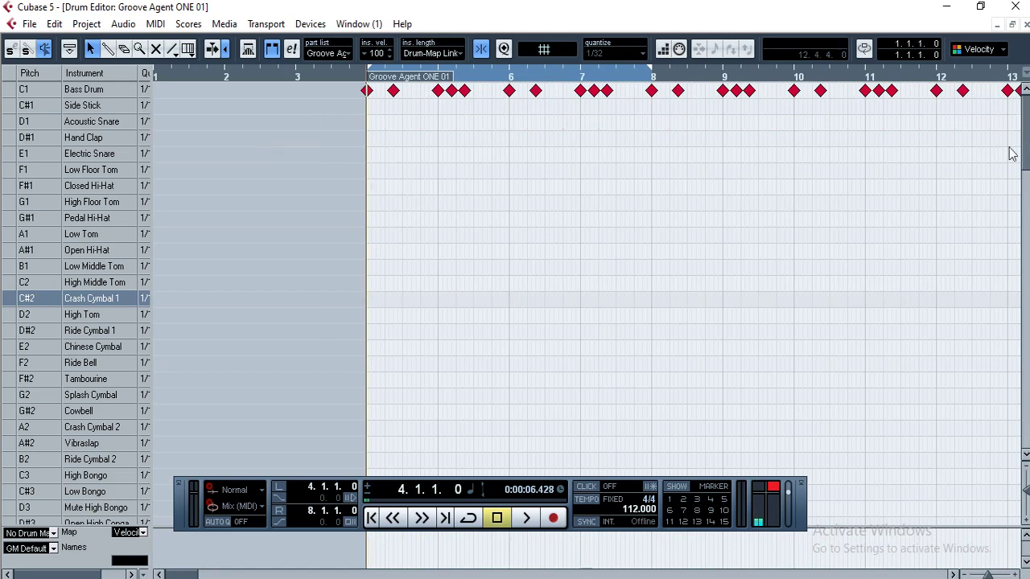
pyautogui.click(1026, 25)
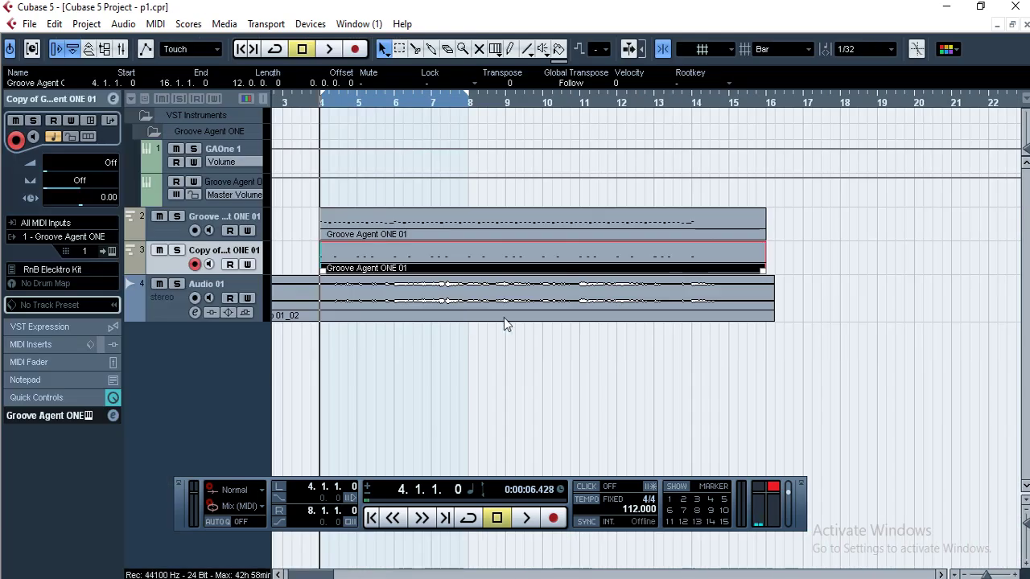
# - Solo the duplicated Groove Agent track and play its part from bar 4 to about bar 6
pyautogui.click(177, 250)
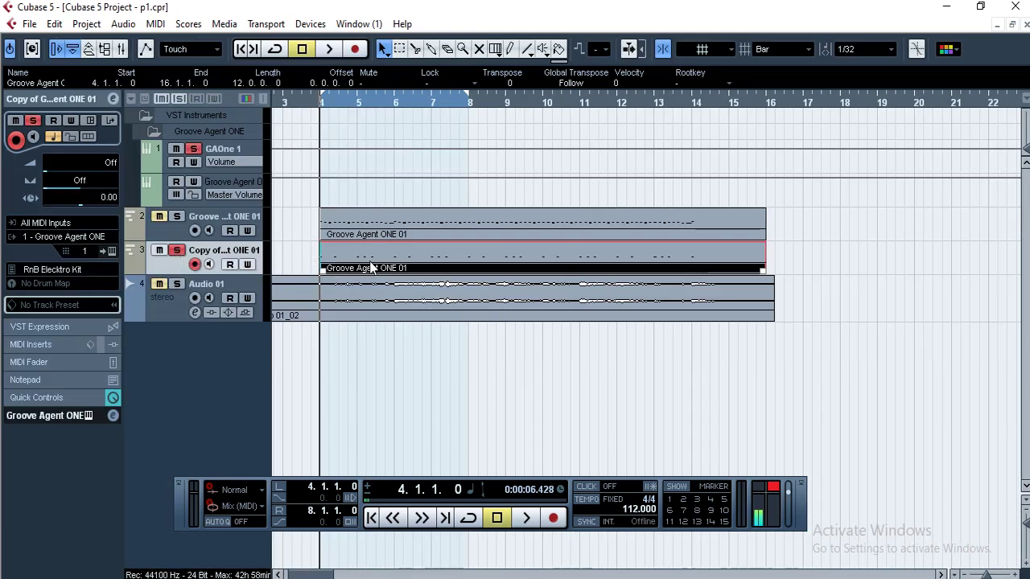
pyautogui.click(393, 402)
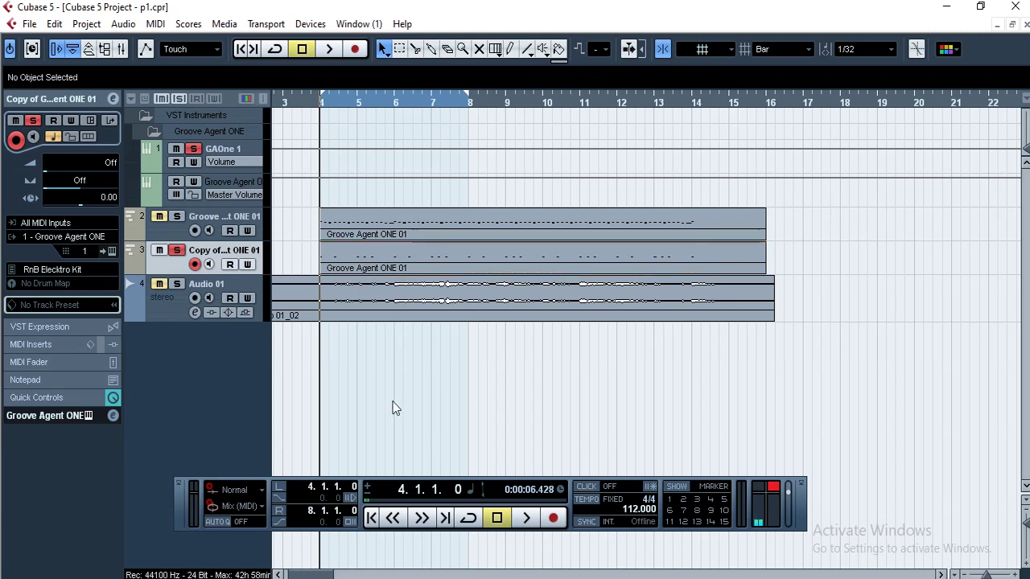
pyautogui.click(355, 259)
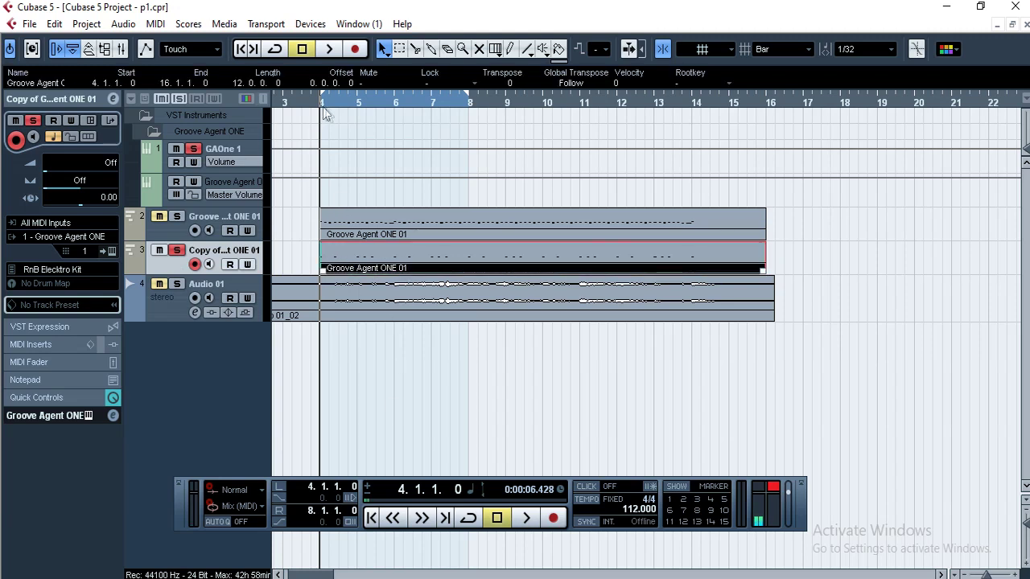
pyautogui.click(327, 50)
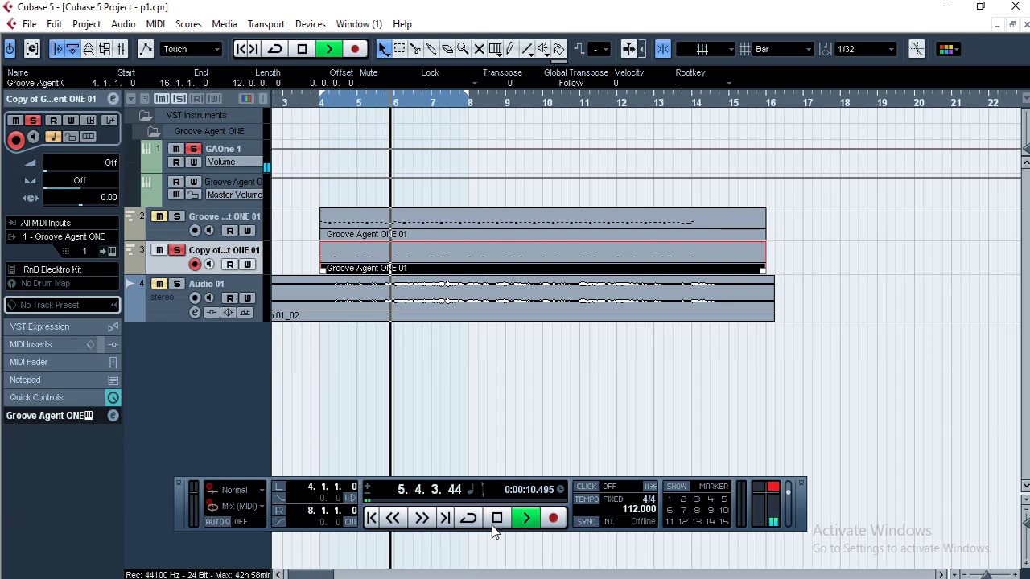
pyautogui.press('space')
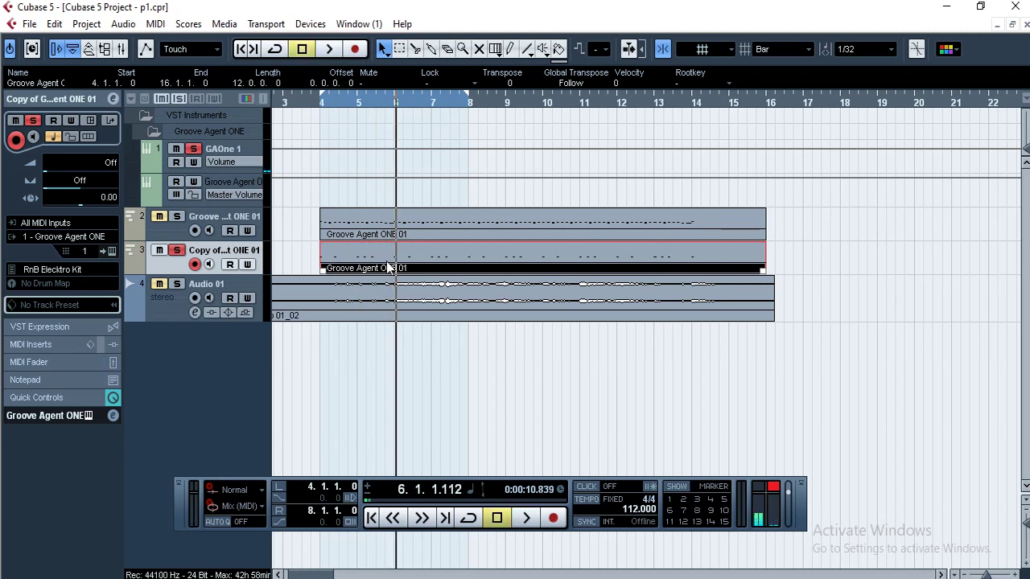
# - Set the locators around the duplicated track's part, bars 4 to 16, and open the Audio Mixdown export settings
pyautogui.press('p')
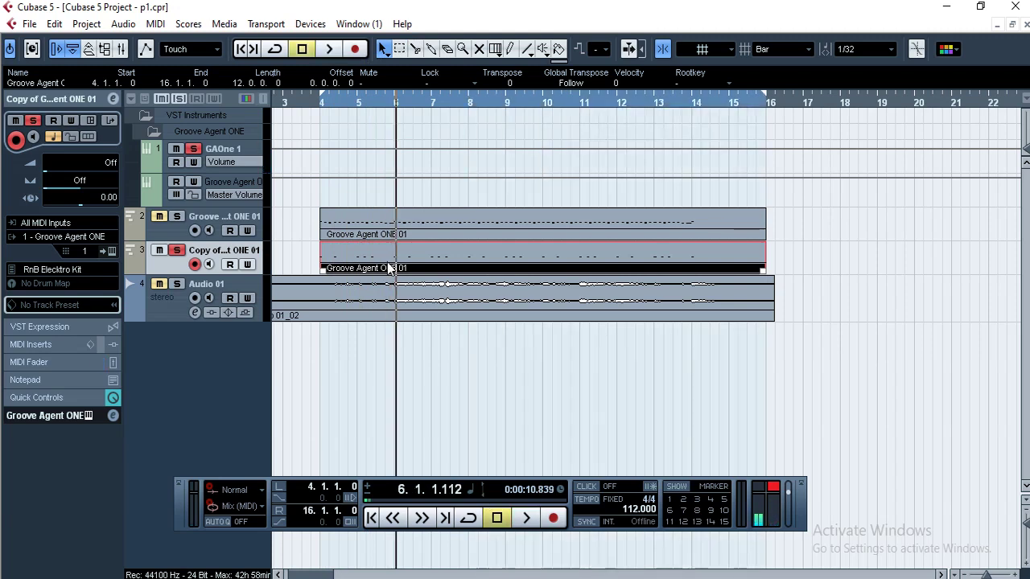
pyautogui.click(31, 25)
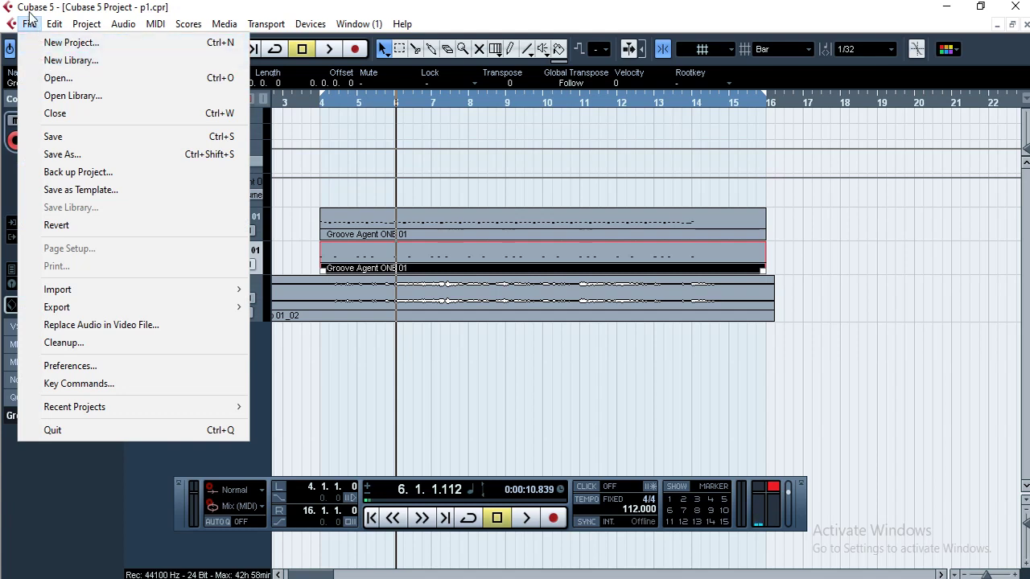
pyautogui.moveTo(96, 307)
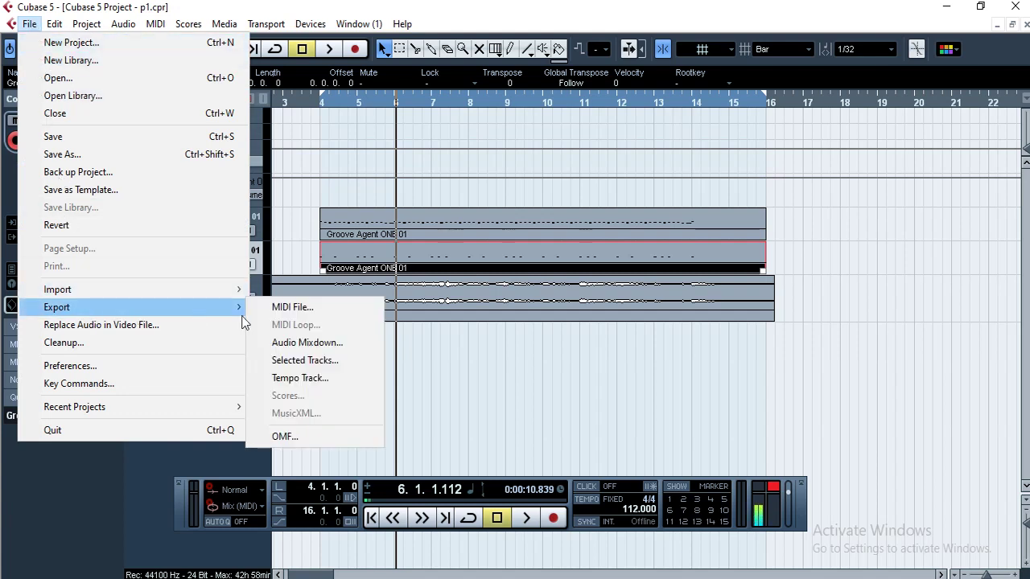
pyautogui.click(301, 344)
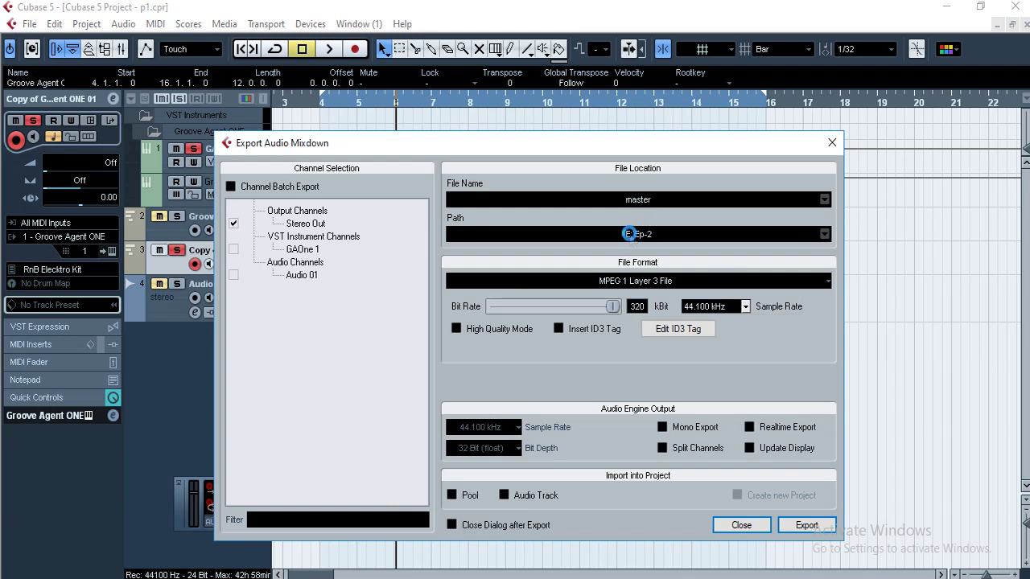
# - Set the mixdown's export location to E:\p01 and its file name to "bass drum"
pyautogui.click(631, 240)
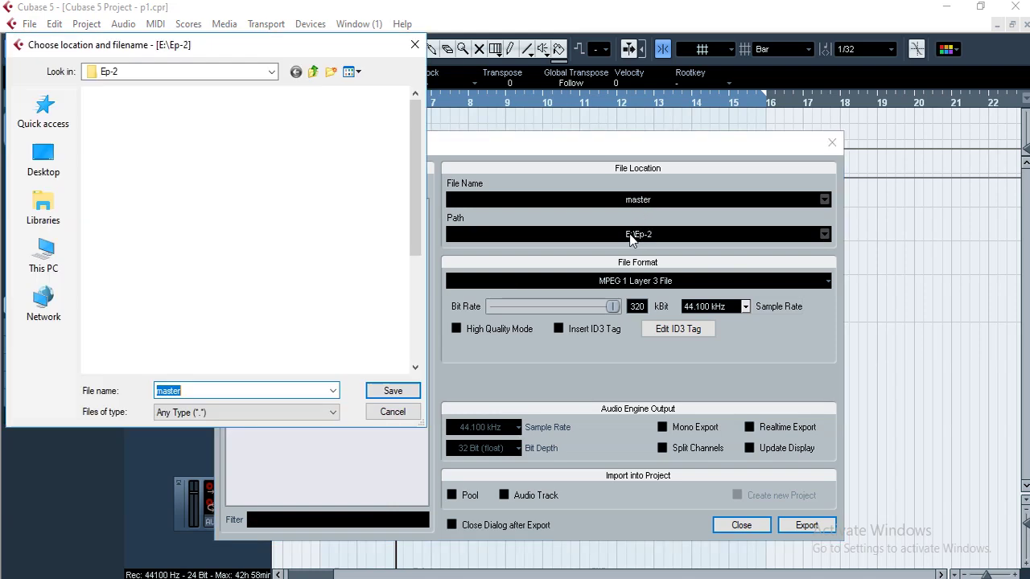
pyautogui.click(314, 72)
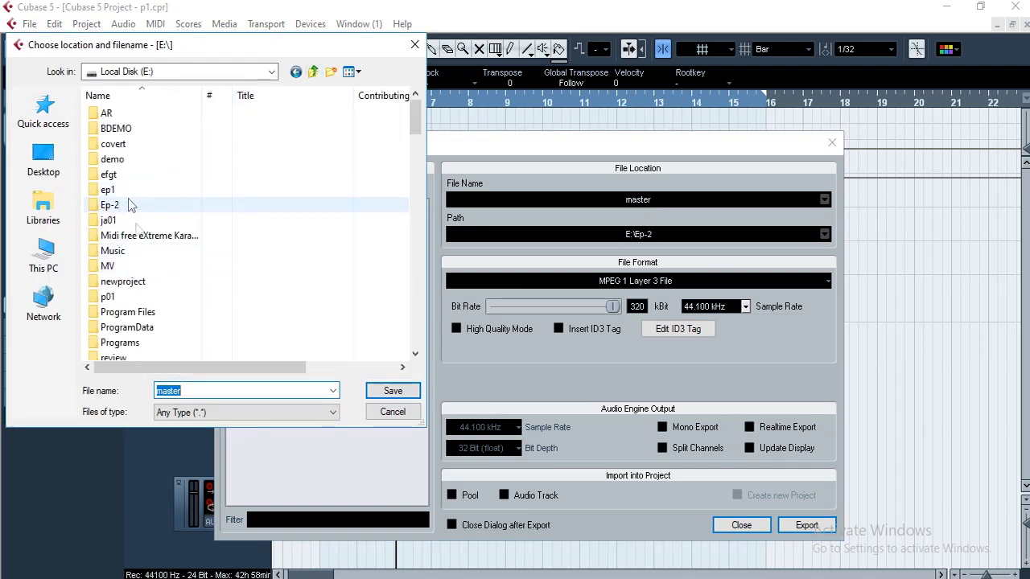
pyautogui.scroll(-3, 119, 228)
pyautogui.click(125, 161)
pyautogui.doubleClick(125, 161)
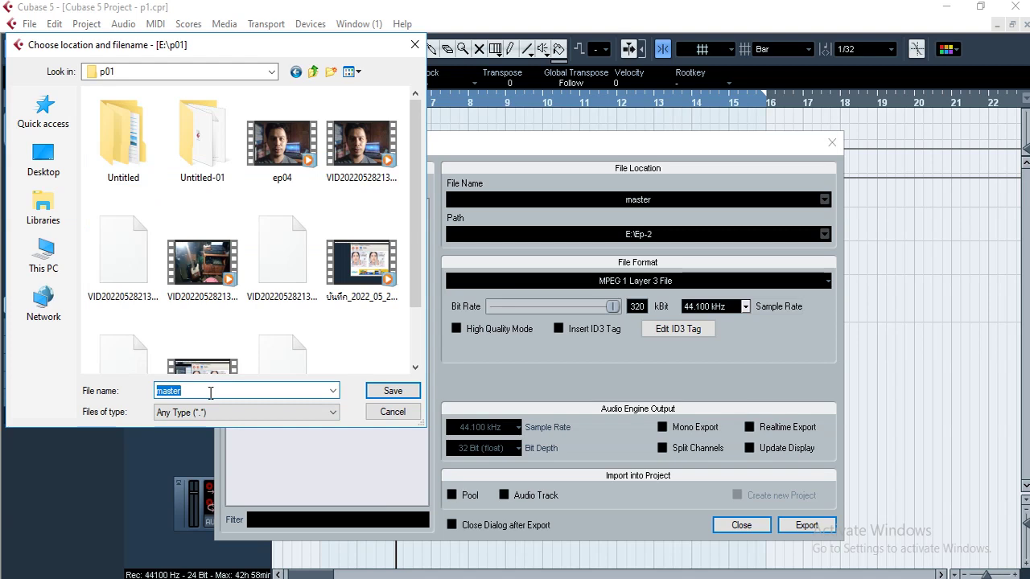
pyautogui.write('bass drum')
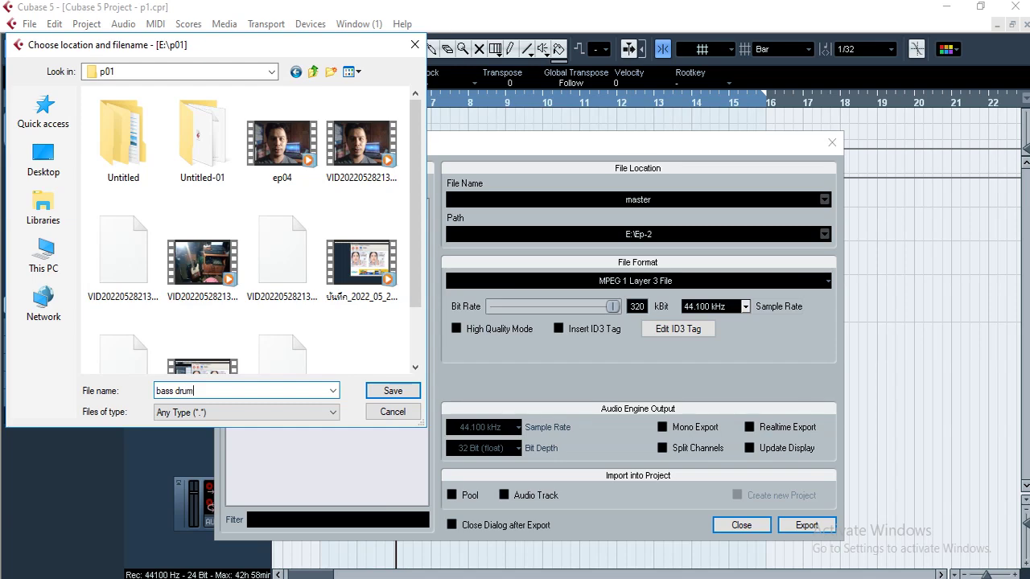
pyautogui.click(393, 392)
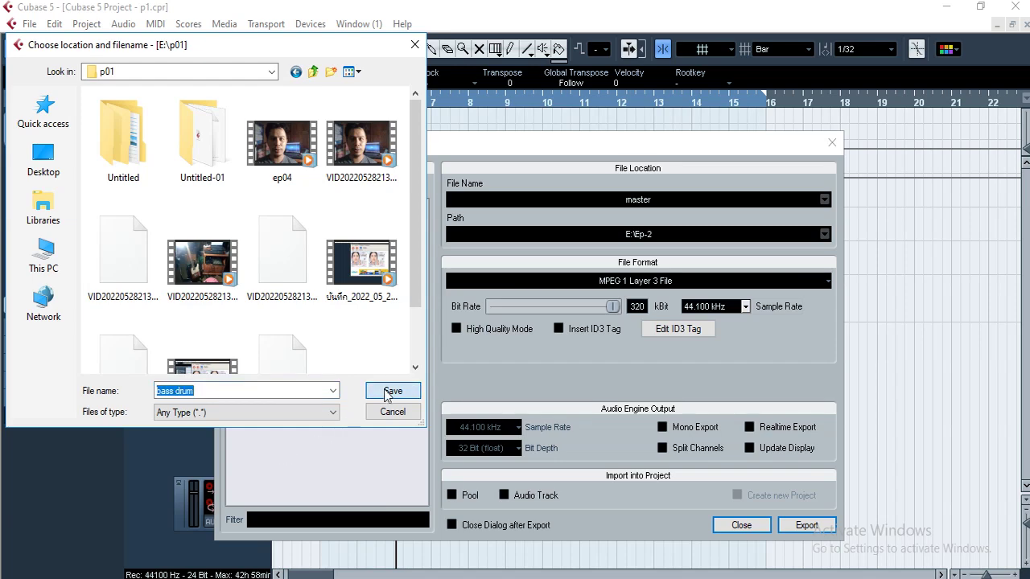
# - Export the bass drum mixdown as a Wave File, close the export dialog and unsolo the duplicated track
pyautogui.click(636, 283)
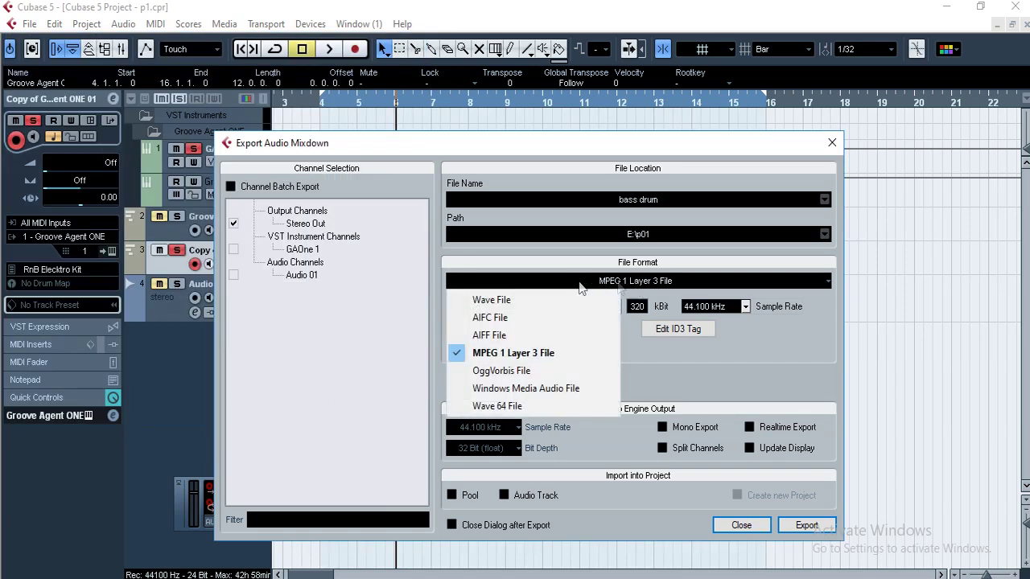
pyautogui.click(529, 299)
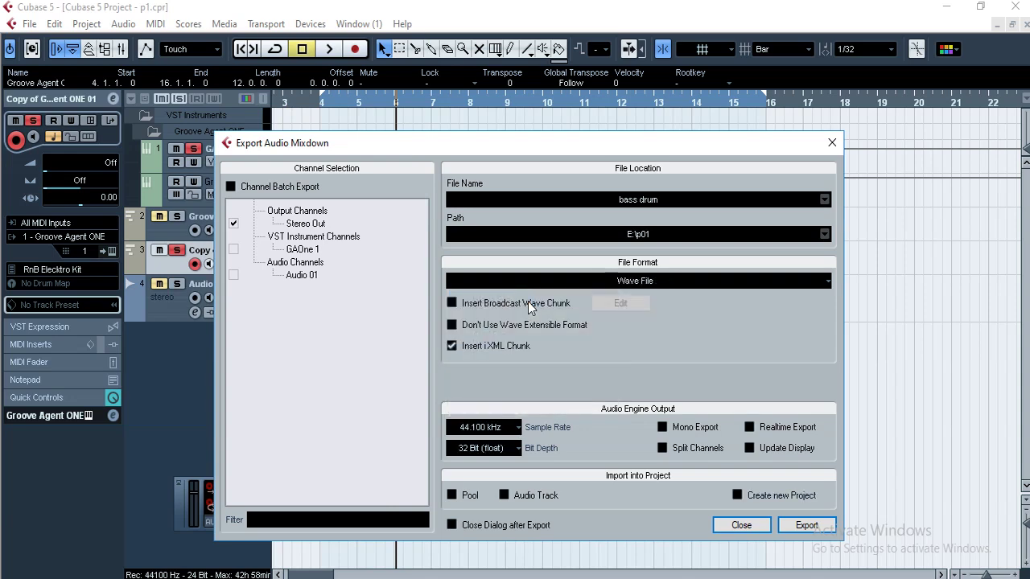
pyautogui.click(805, 531)
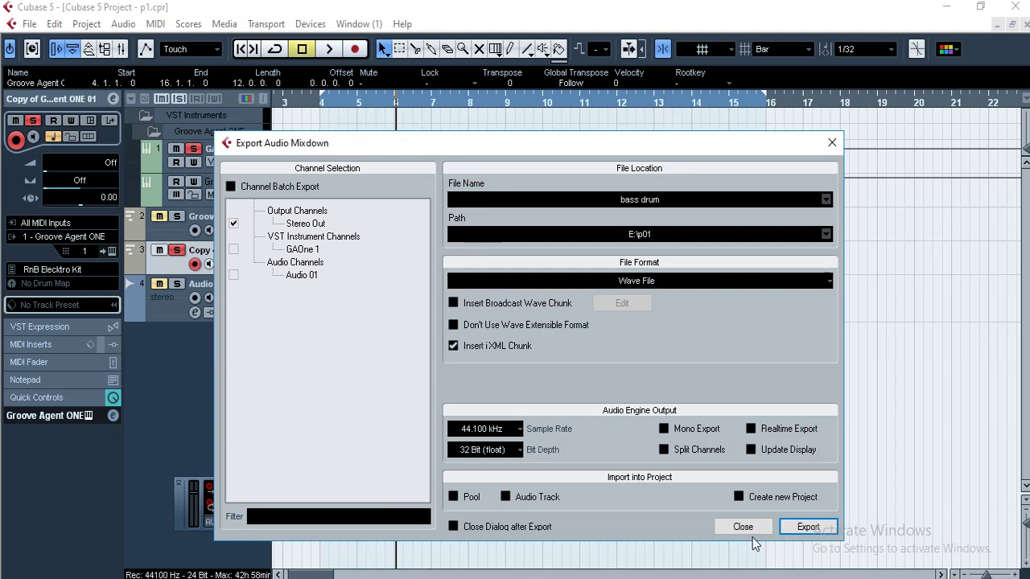
pyautogui.click(733, 534)
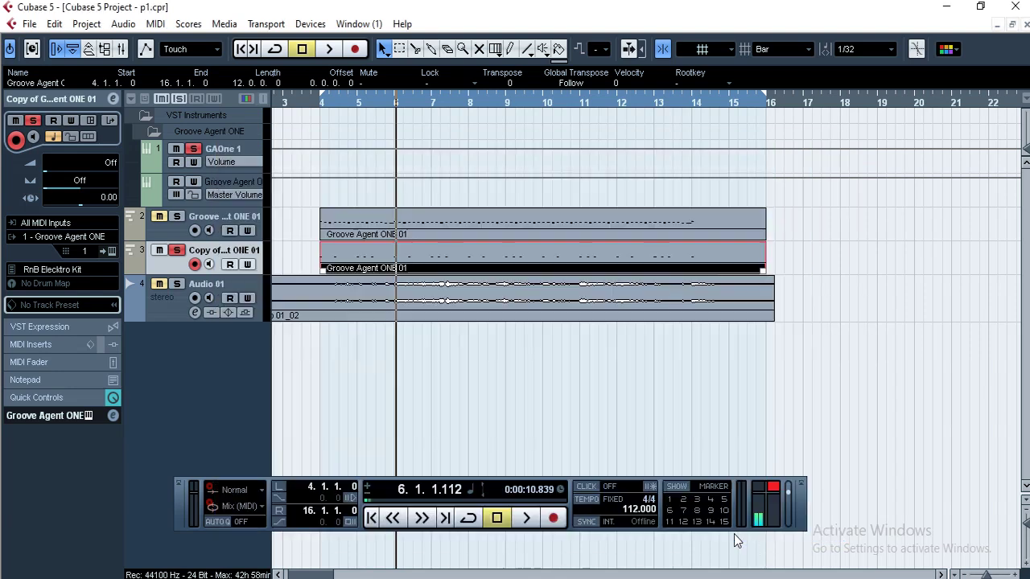
pyautogui.click(176, 251)
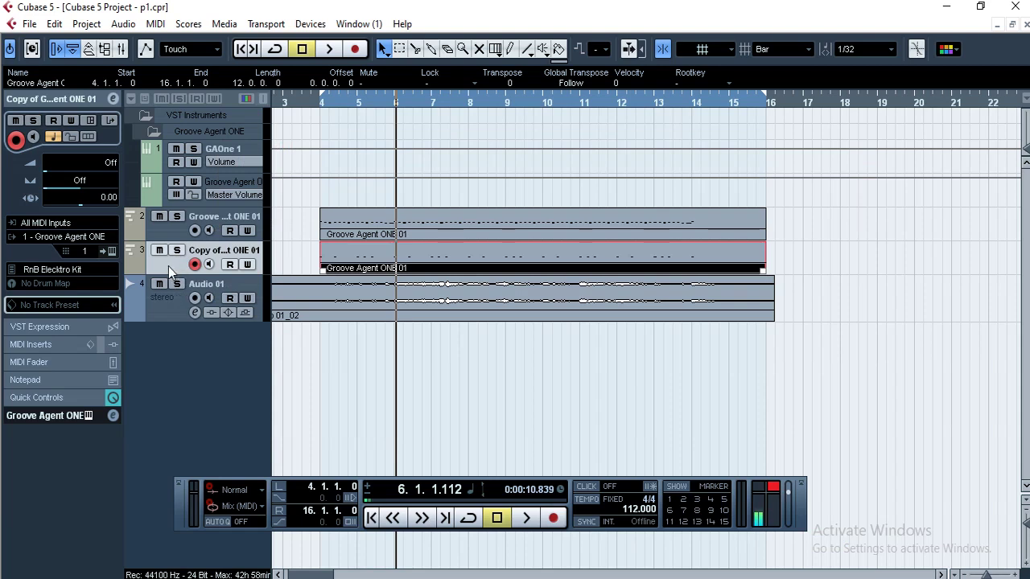
# - Remove the duplicated Groove Agent track and return the project cursor to the start of the project
pyautogui.rightClick(167, 269)
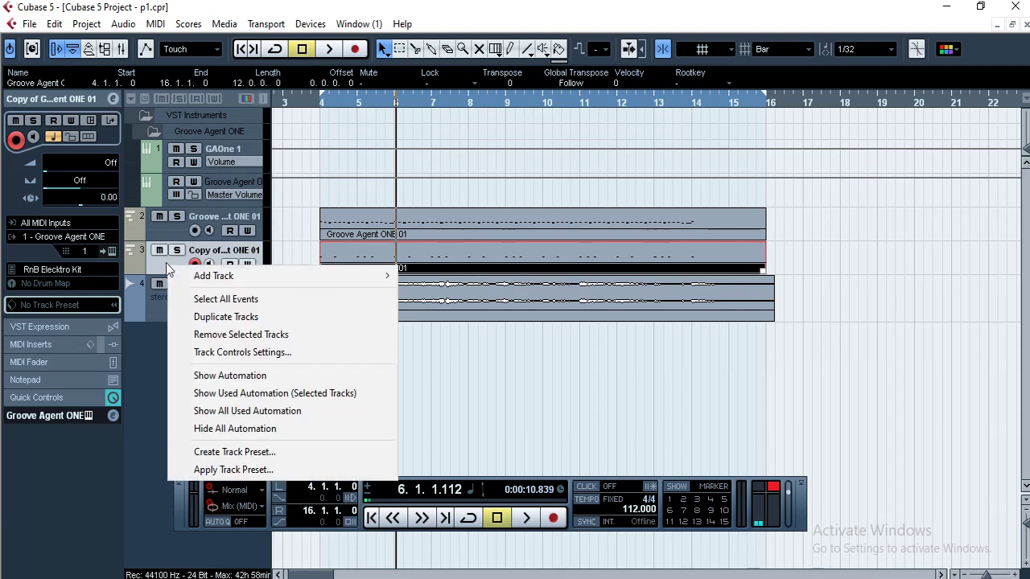
pyautogui.click(158, 353)
pyautogui.rightClick(170, 265)
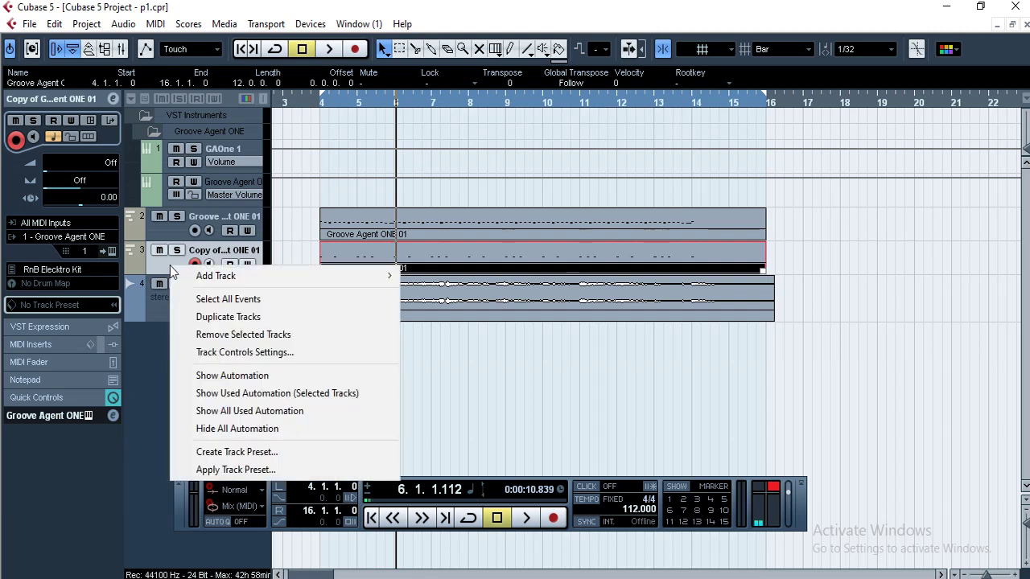
pyautogui.click(207, 338)
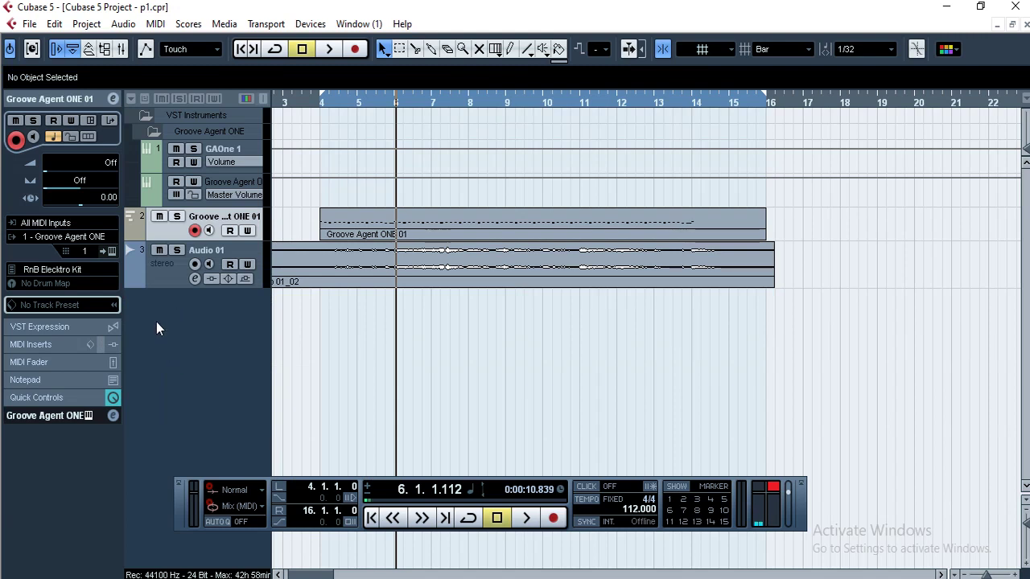
pyautogui.click(373, 519)
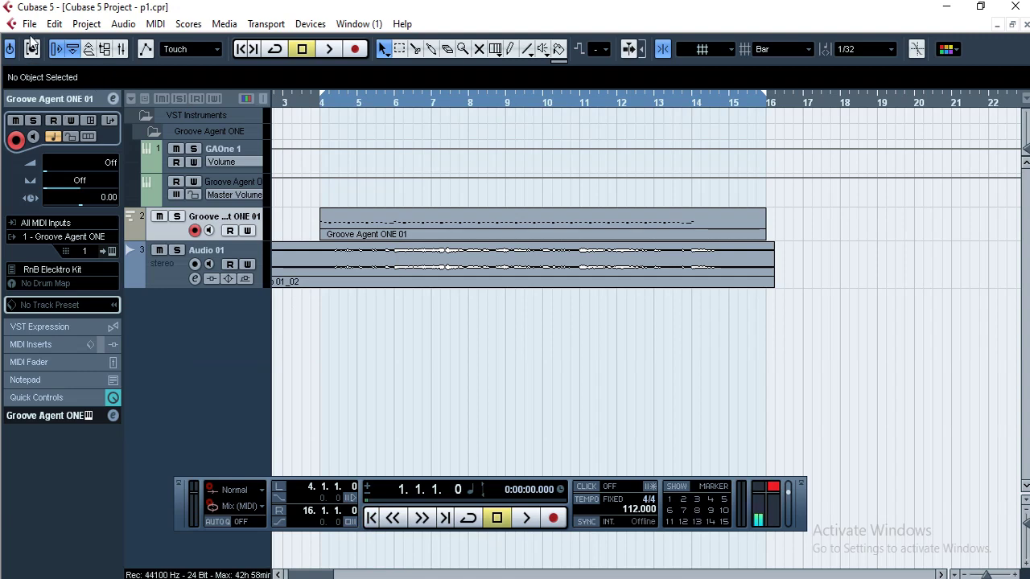
# - Add a stereo audio track below the Groove Agent ONE track and name it "bas drum"
pyautogui.rightClick(156, 355)
pyautogui.click(201, 63)
pyautogui.click(544, 370)
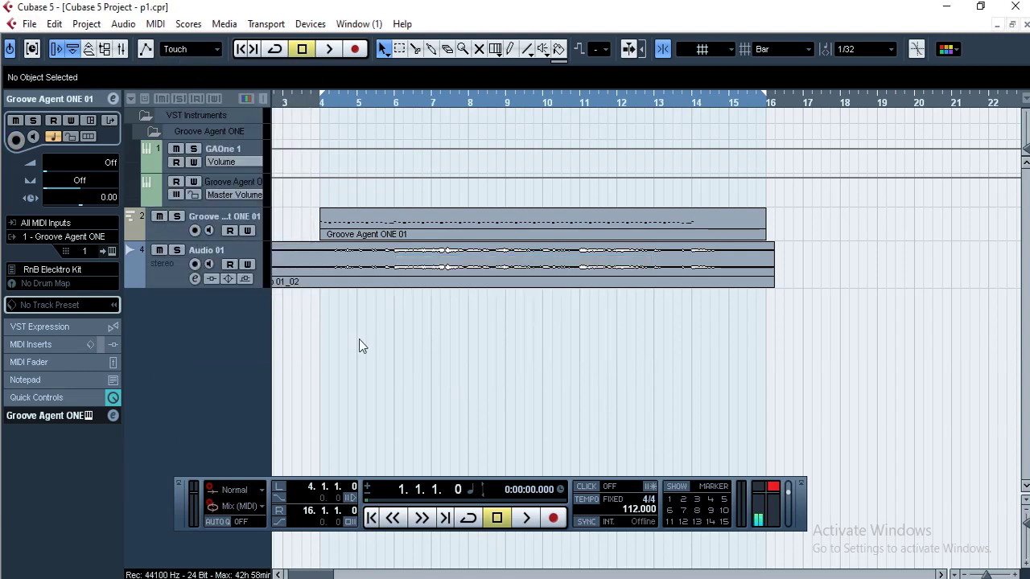
pyautogui.doubleClick(205, 252)
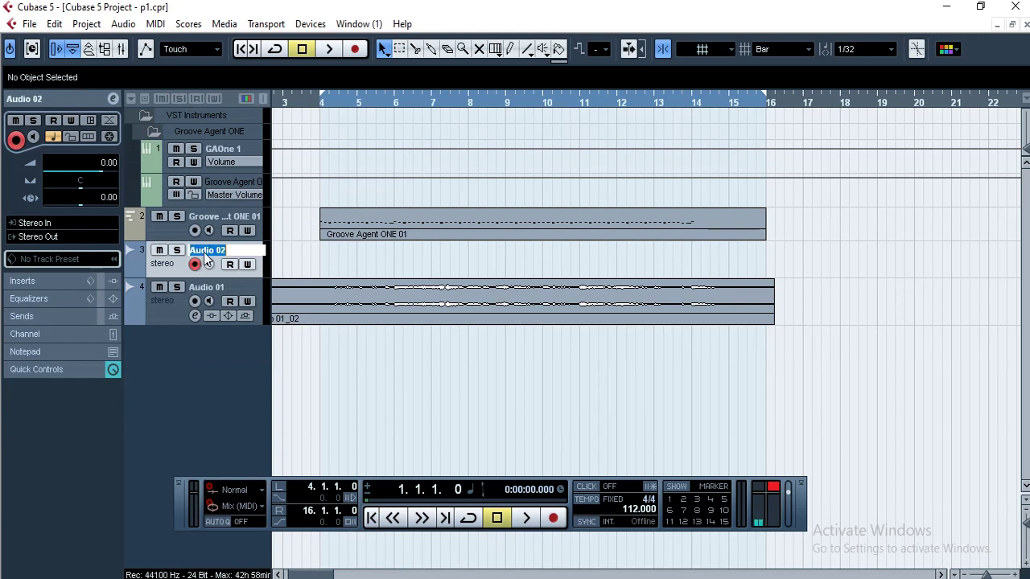
pyautogui.write('bas drum')
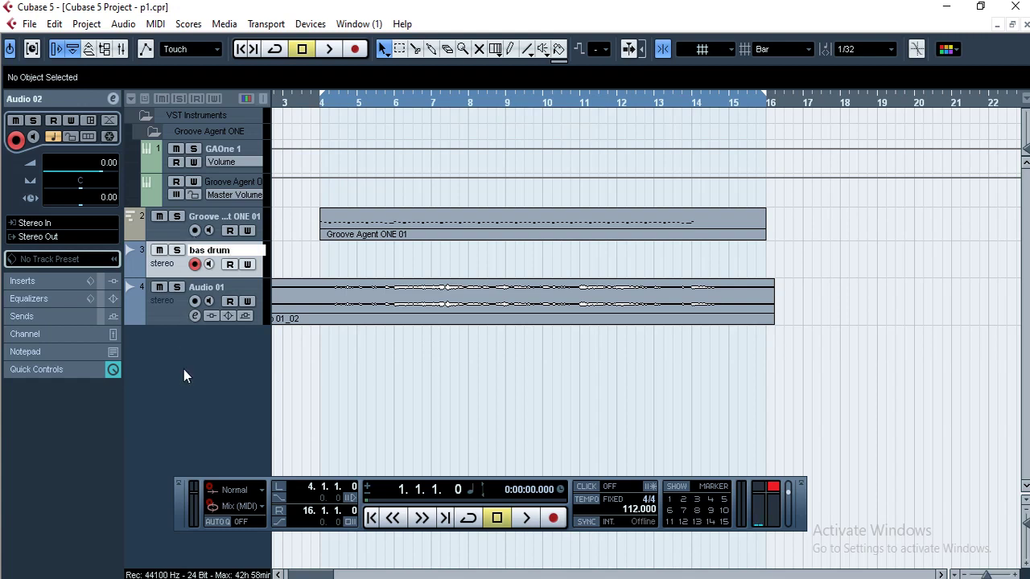
pyautogui.press('Return')
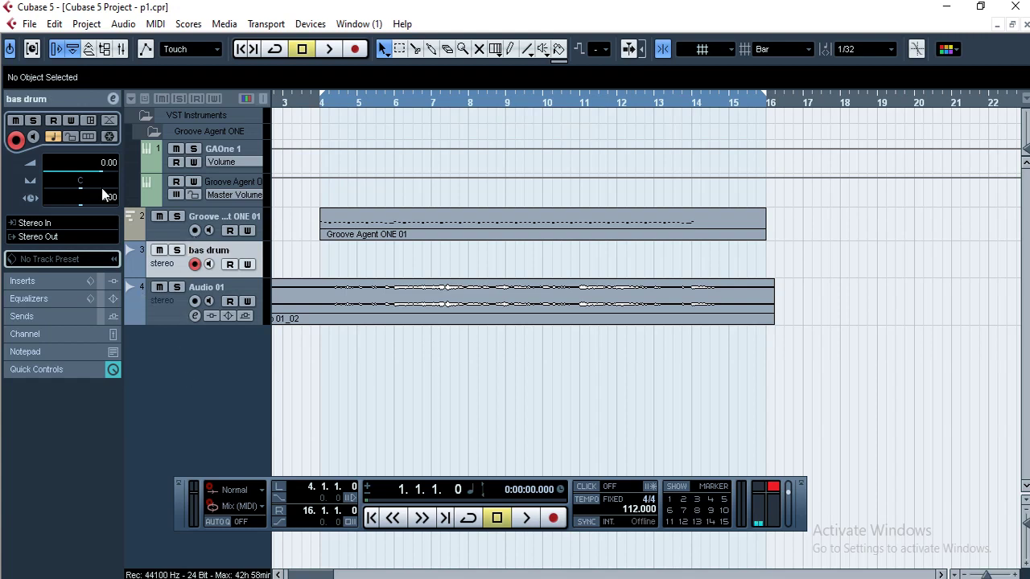
# - Import the bass drum Wave file from E:\p01 with the default import options and move its event to start at bar 4
pyautogui.click(34, 27)
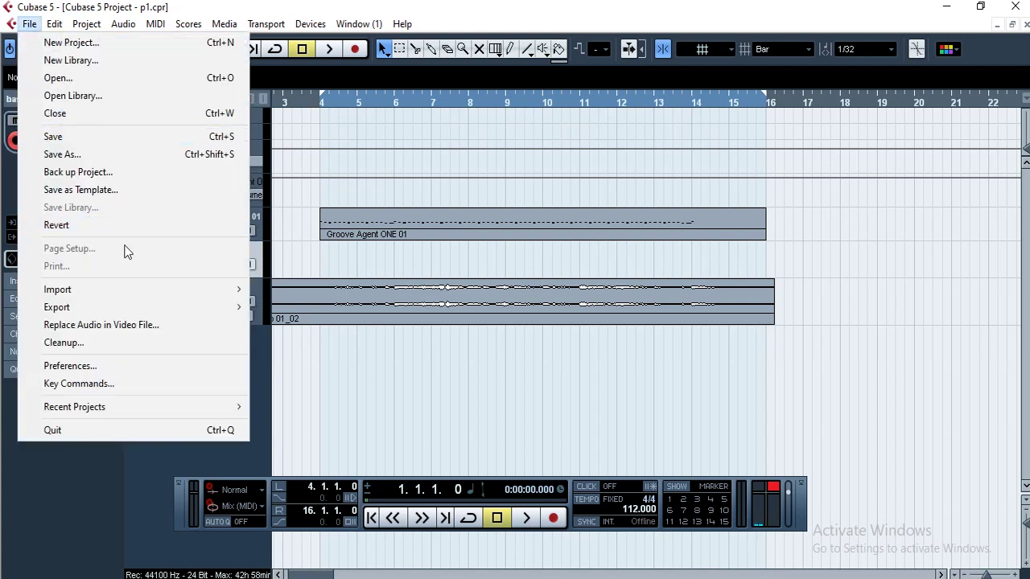
pyautogui.moveTo(142, 291)
pyautogui.click(307, 289)
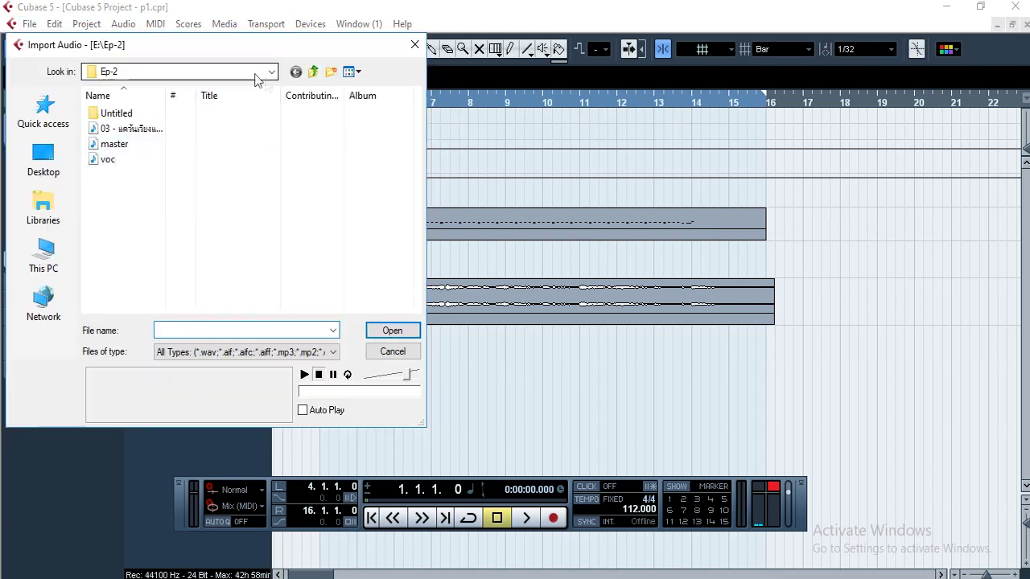
pyautogui.click(313, 72)
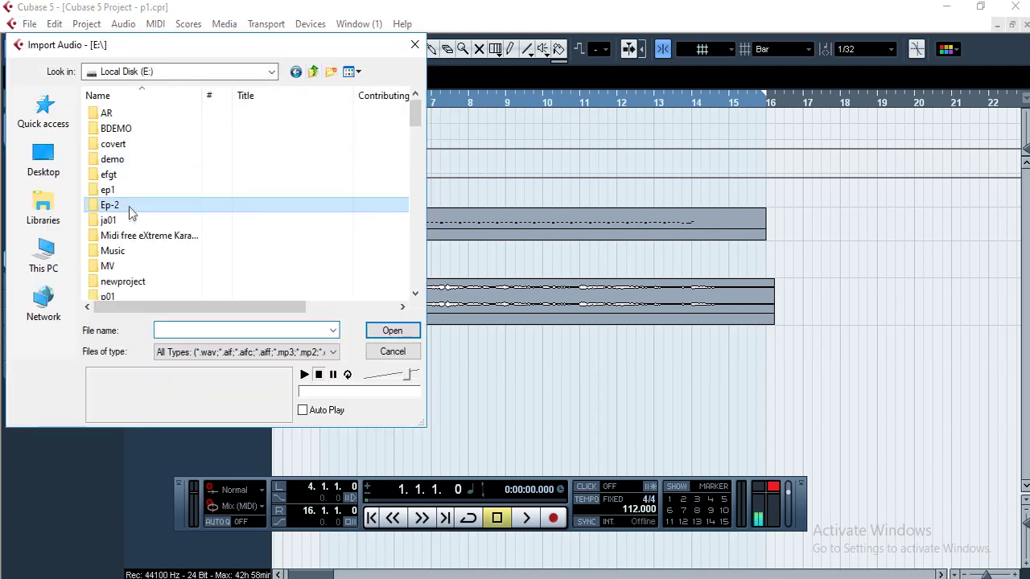
pyautogui.scroll(-1, 107, 269)
pyautogui.scroll(-1, 107, 270)
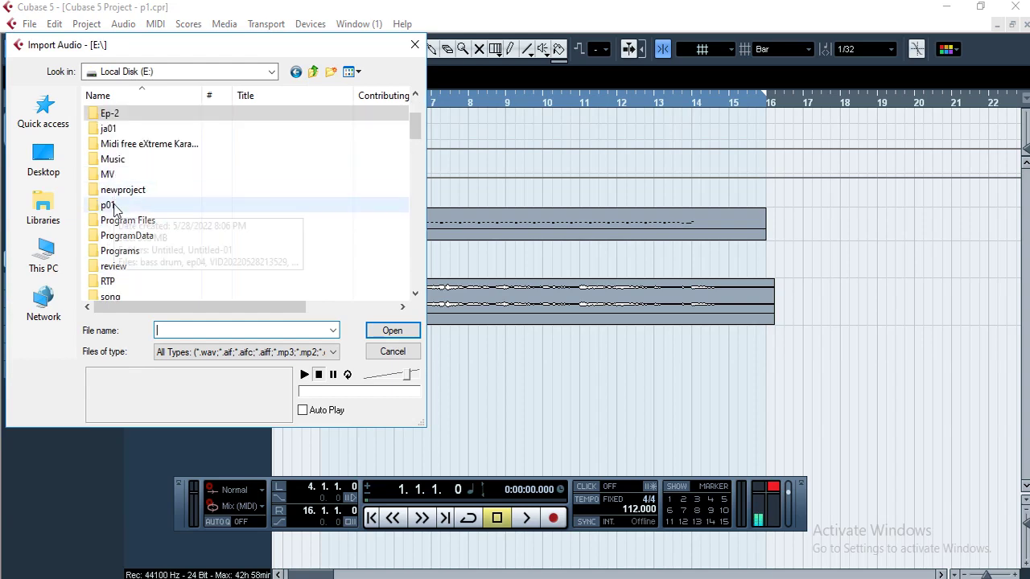
pyautogui.doubleClick(115, 211)
pyautogui.click(290, 156)
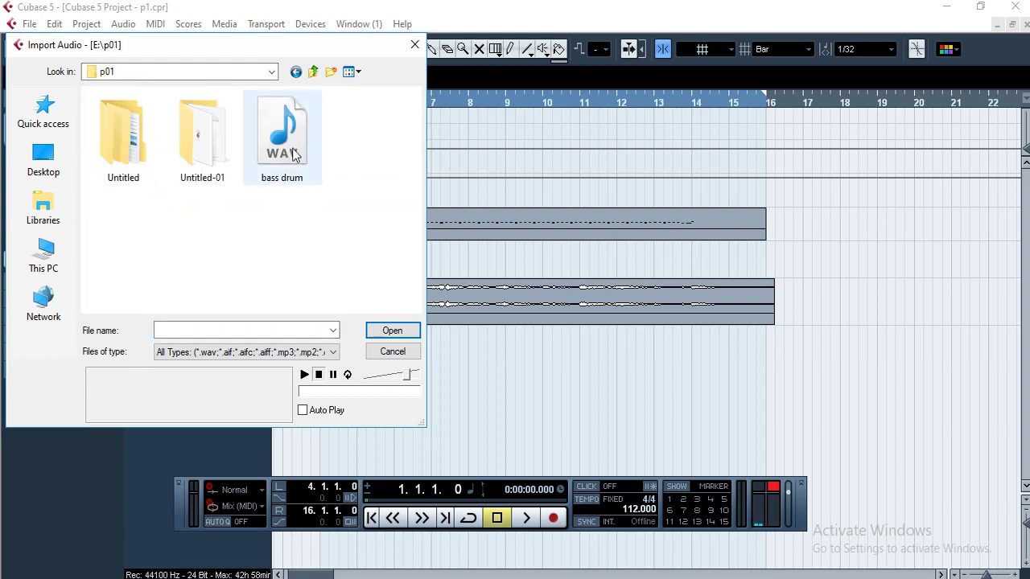
pyautogui.click(393, 333)
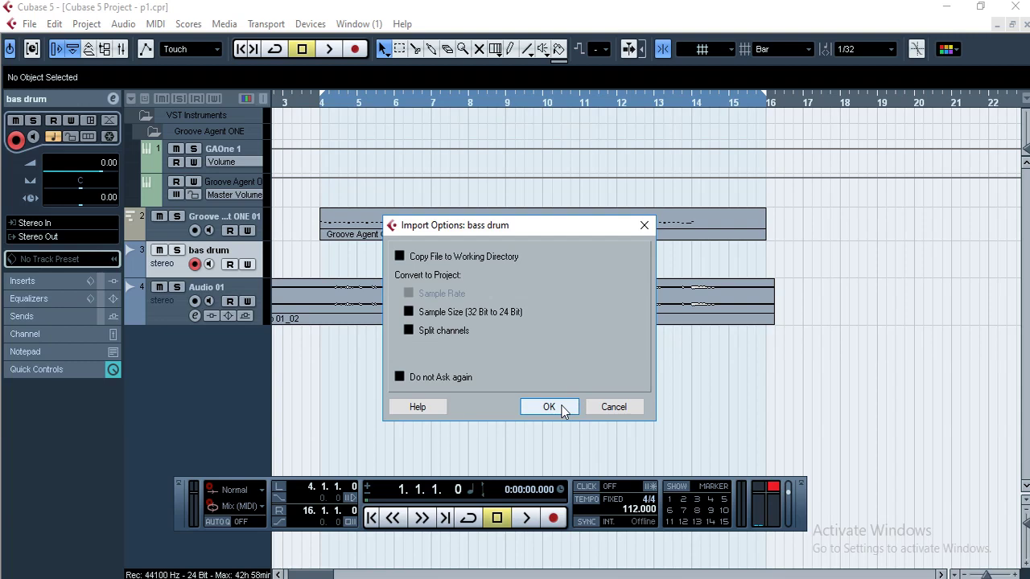
pyautogui.click(548, 407)
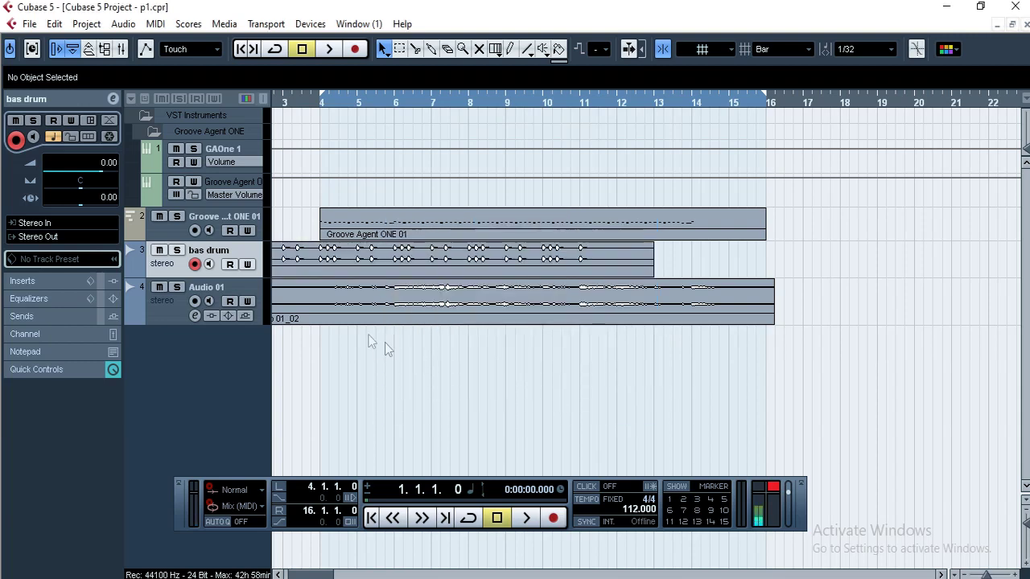
pyautogui.click(291, 262)
pyautogui.moveTo(294, 266); pyautogui.dragTo(360, 269)
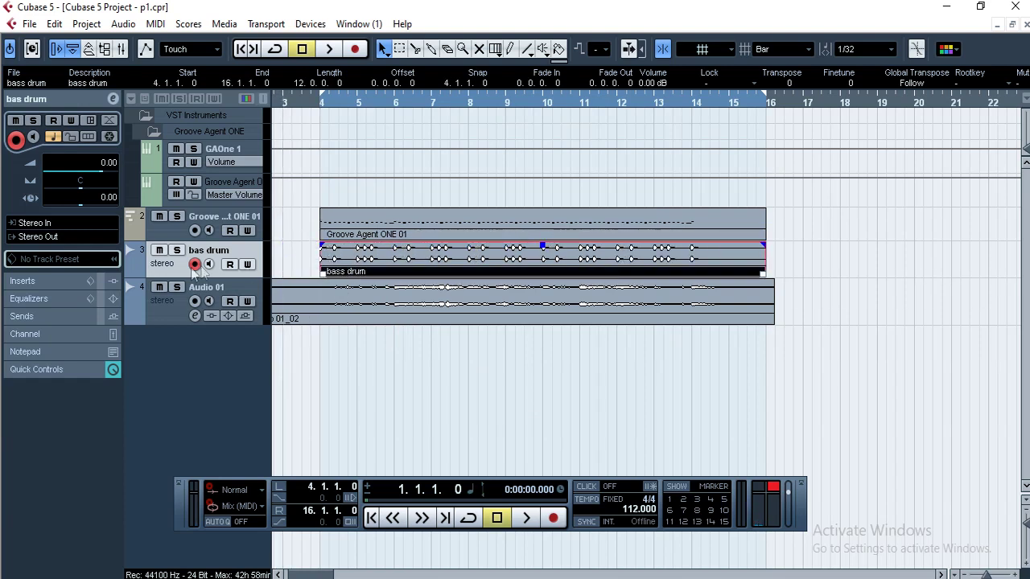
# - Play all tracks from bar 4 with cycle mode turned on, stop, and solo the bas drum track for playback
pyautogui.click(321, 105)
pyautogui.click(328, 50)
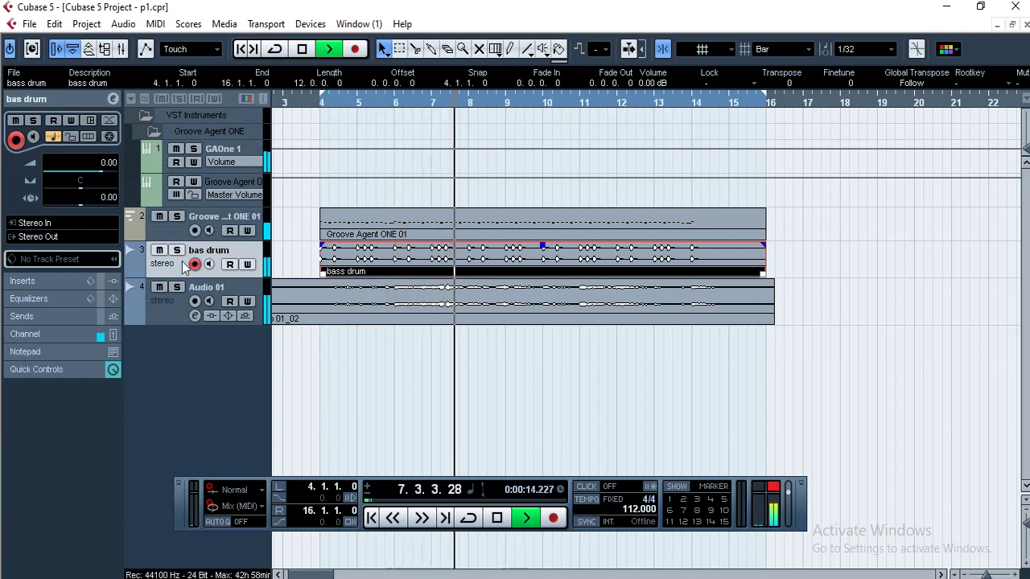
pyautogui.click(468, 517)
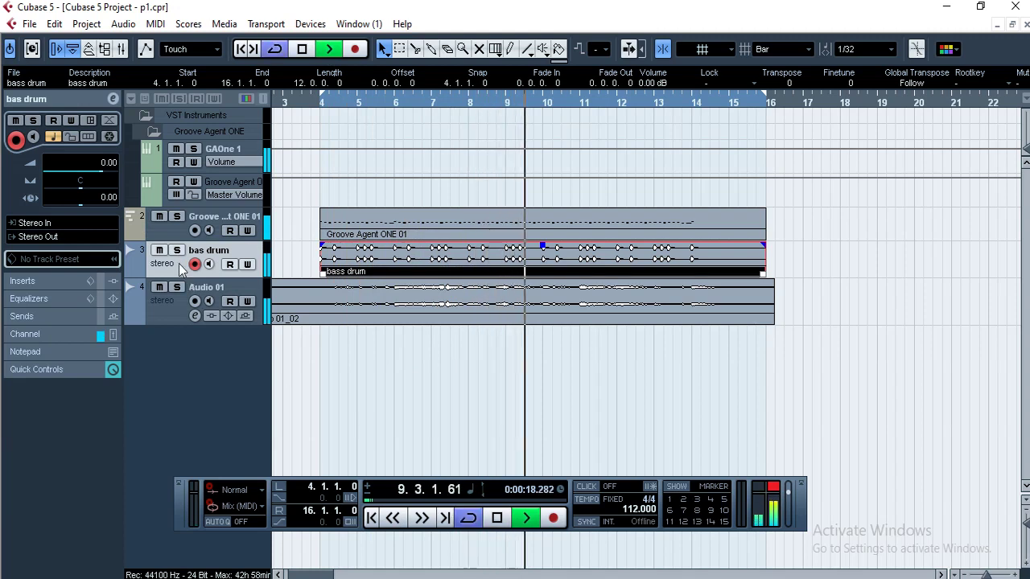
pyautogui.click(497, 518)
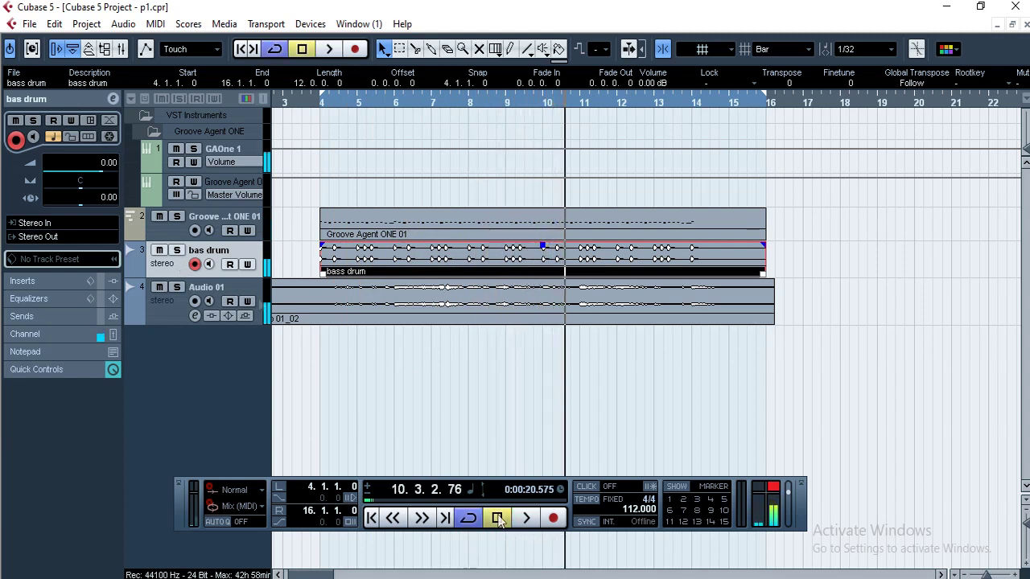
pyautogui.click(176, 251)
pyautogui.click(525, 518)
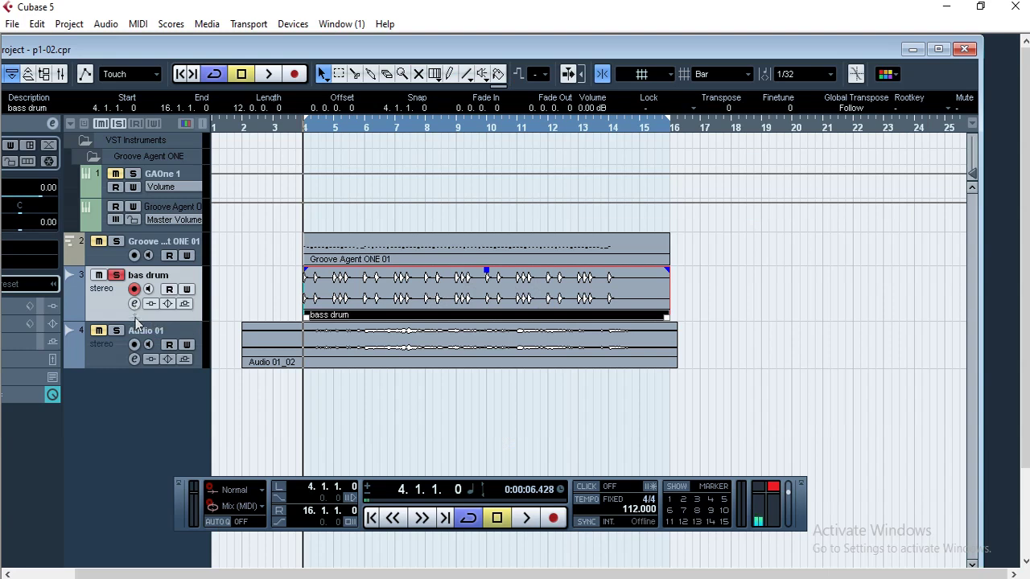
# - Open the bas drum track's channel settings and load MultibandCompressor into insert slot 1
pyautogui.click(135, 304)
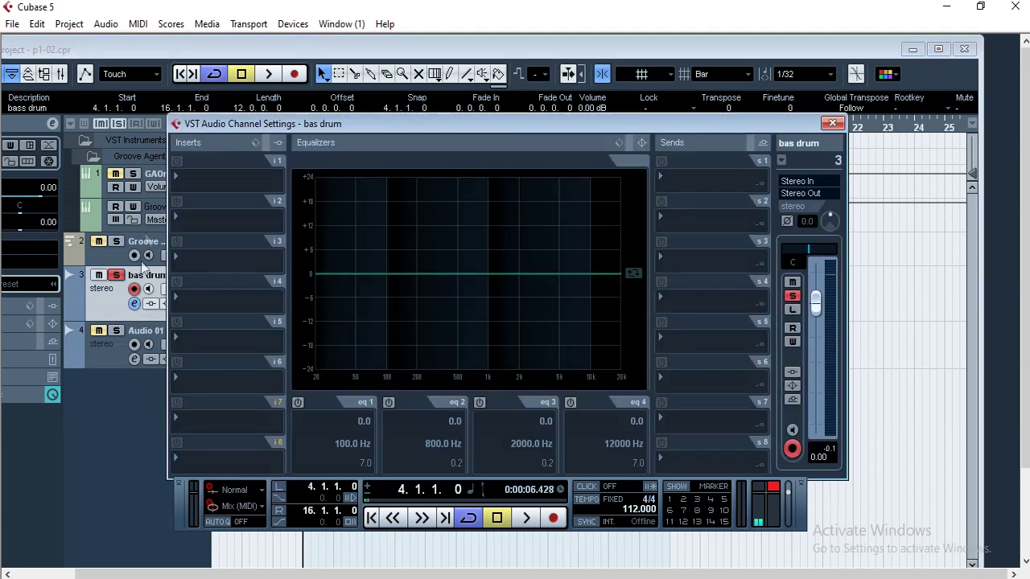
pyautogui.click(203, 182)
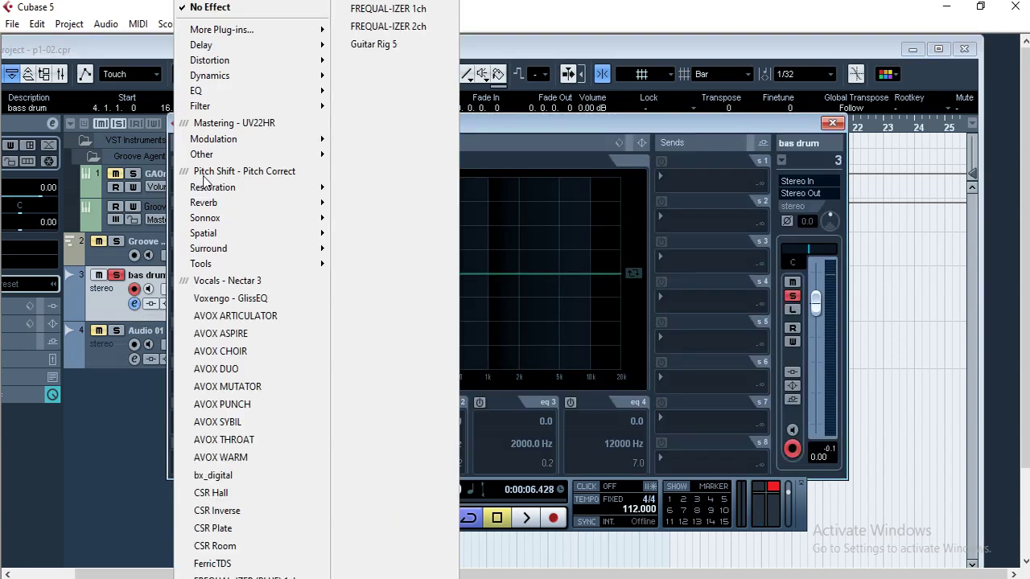
pyautogui.moveTo(259, 62)
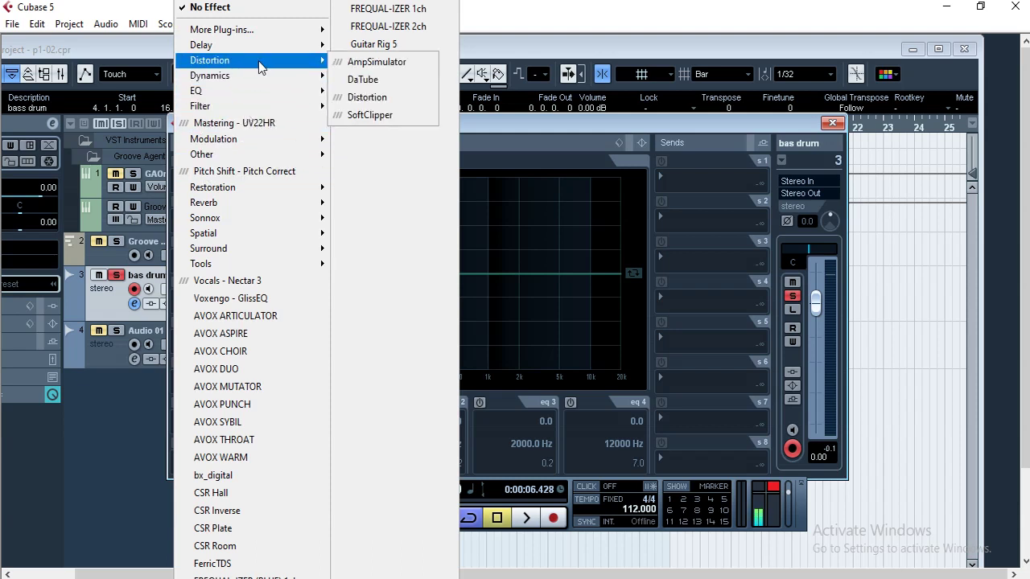
pyautogui.moveTo(214, 72)
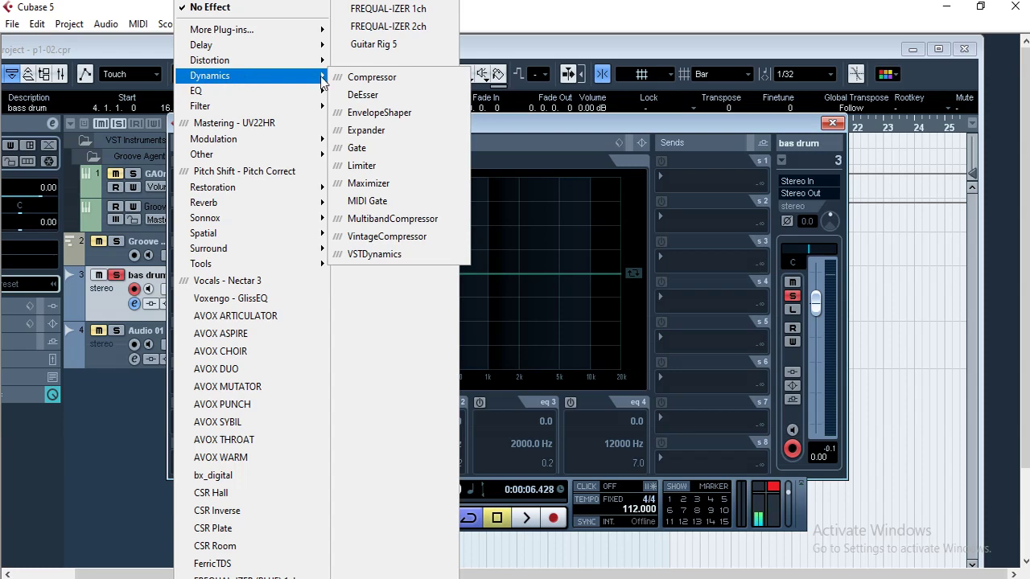
pyautogui.click(416, 222)
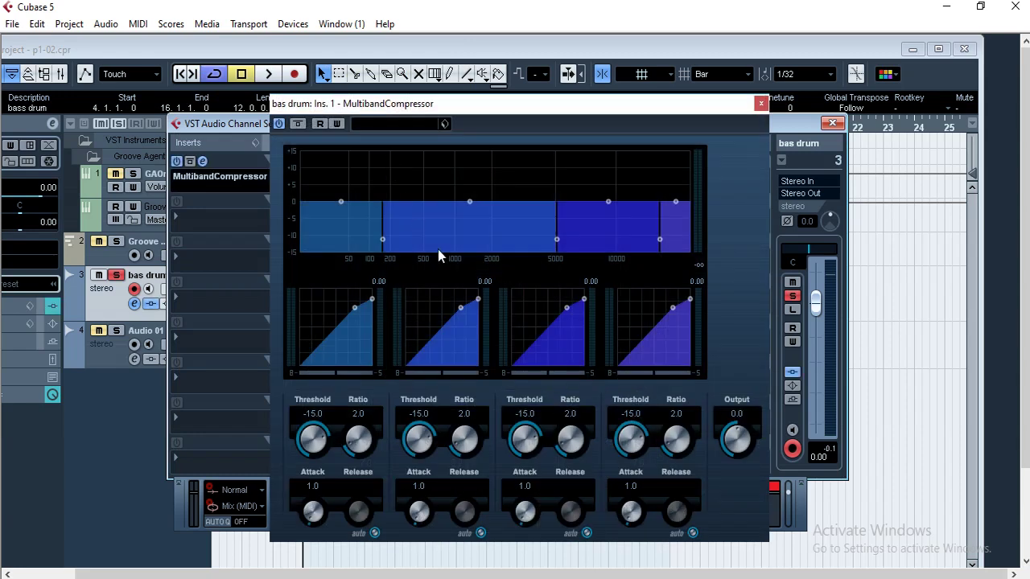
# - Apply the Bass Drum 3 preset to the MultibandCompressor and close the plug-in window
pyautogui.click(387, 124)
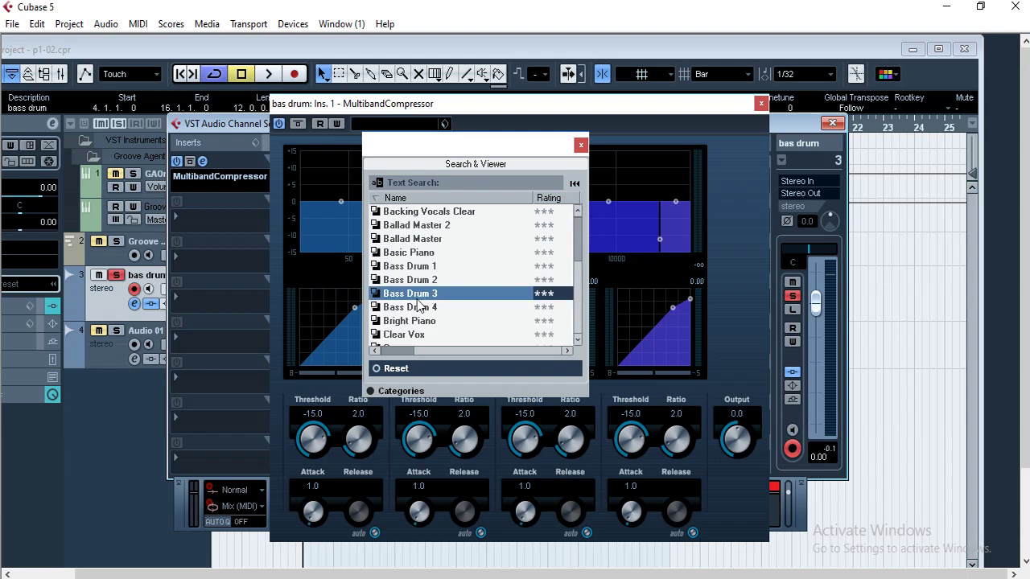
pyautogui.click(411, 280)
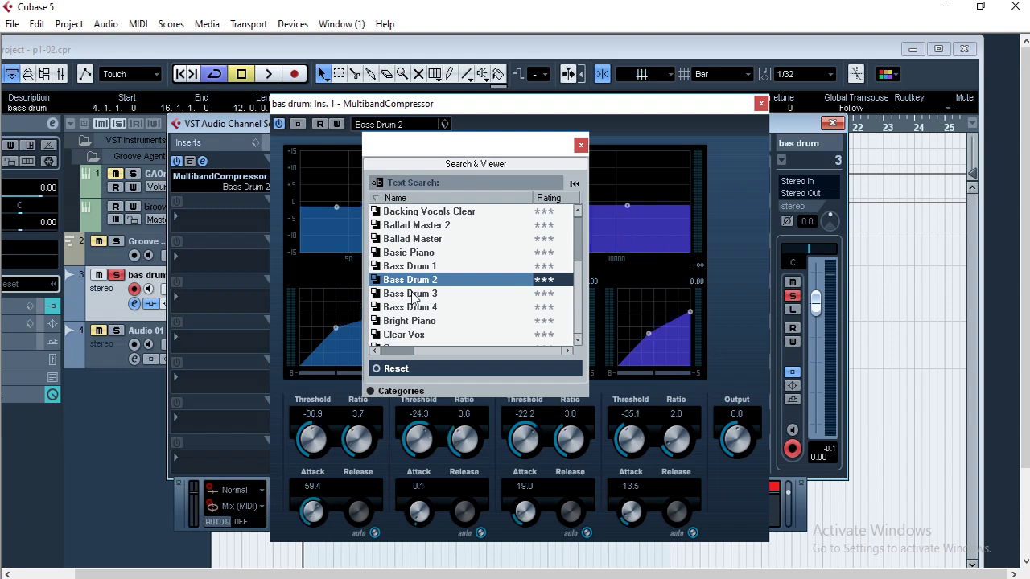
pyautogui.click(412, 294)
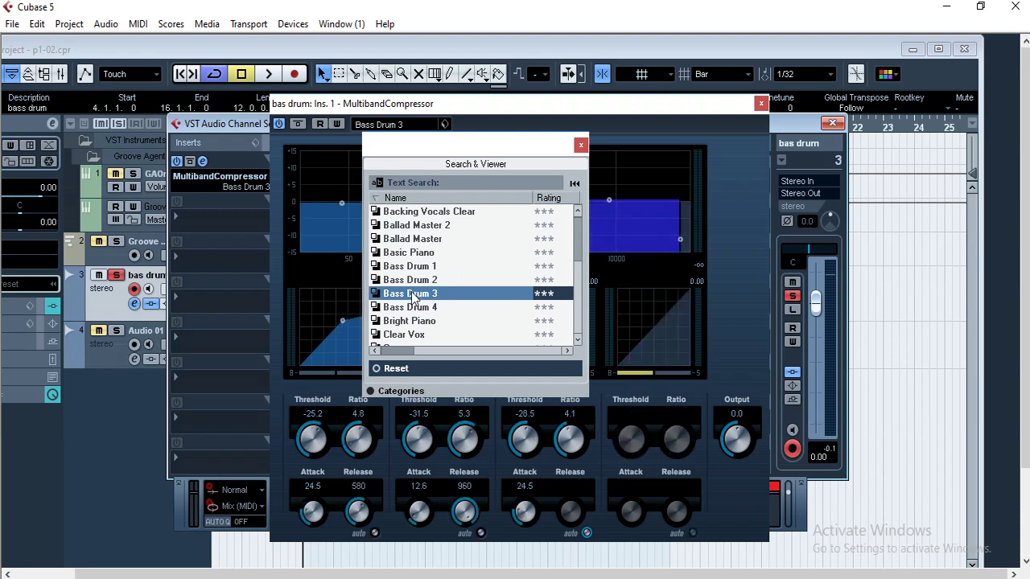
pyautogui.doubleClick(413, 294)
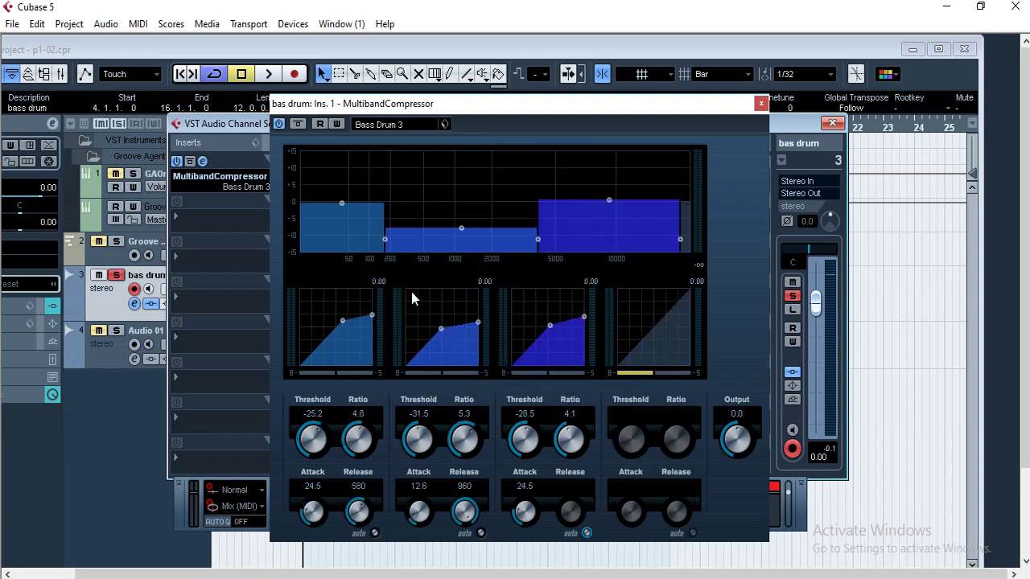
pyautogui.click(760, 103)
# - Play the soloed bas drum track and compare its sound with the MultibandCompressor bypassed and active
pyautogui.click(527, 519)
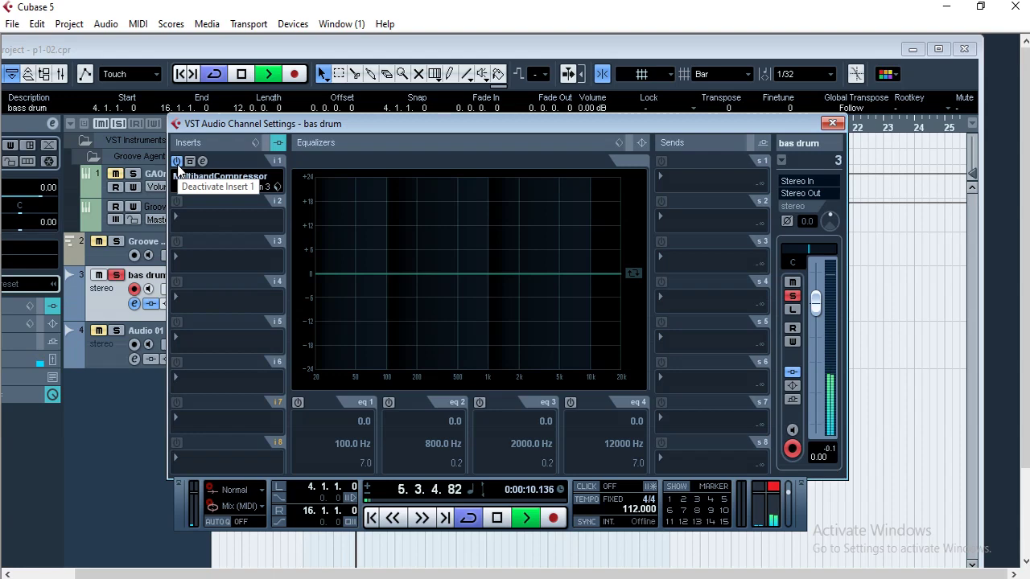
pyautogui.click(178, 165)
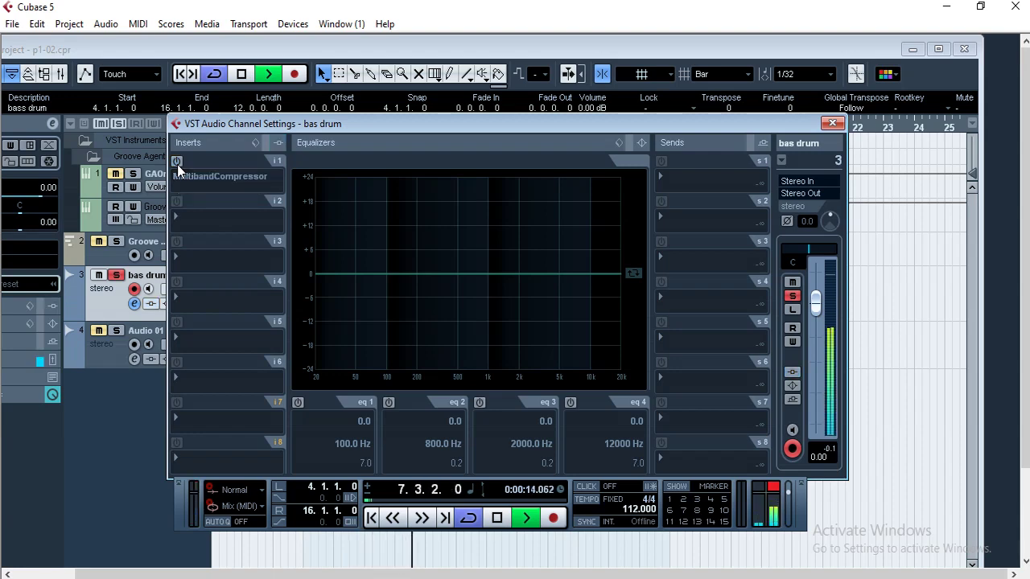
pyautogui.click(177, 166)
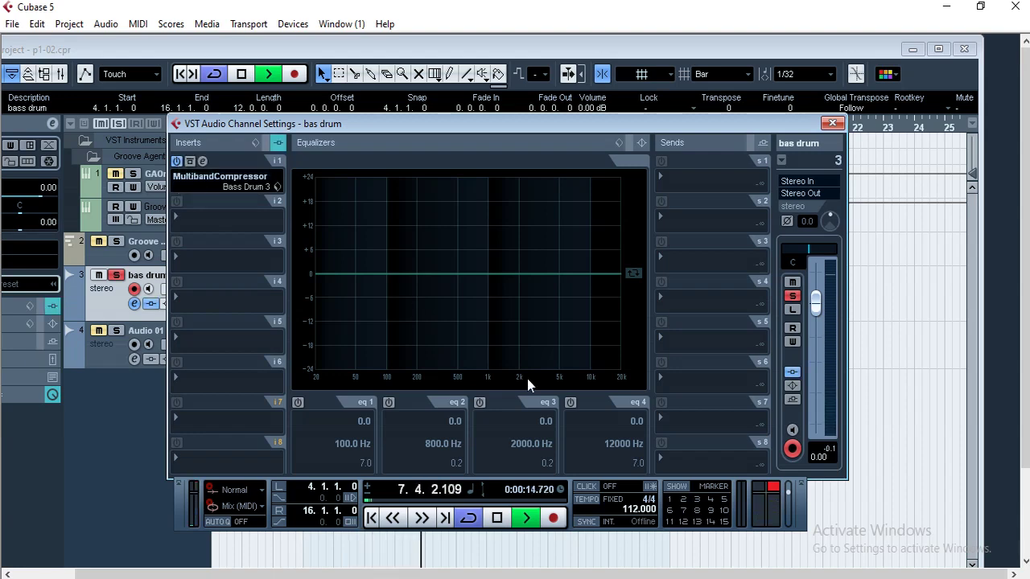
pyautogui.click(497, 518)
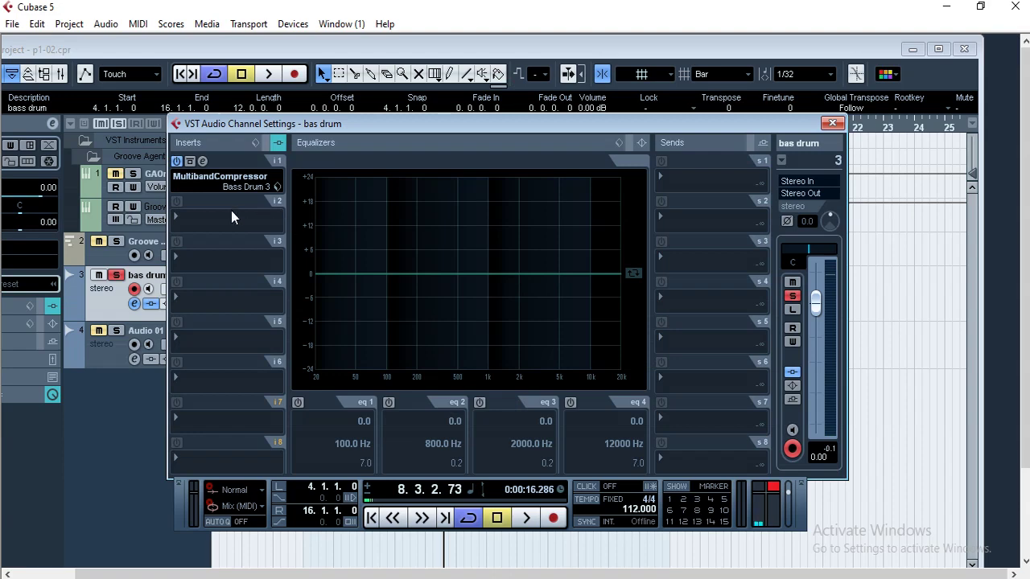
# - Load GEQ-10 into insert slot 2 of the bas drum channel and apply its Bass Drum preset
pyautogui.click(211, 219)
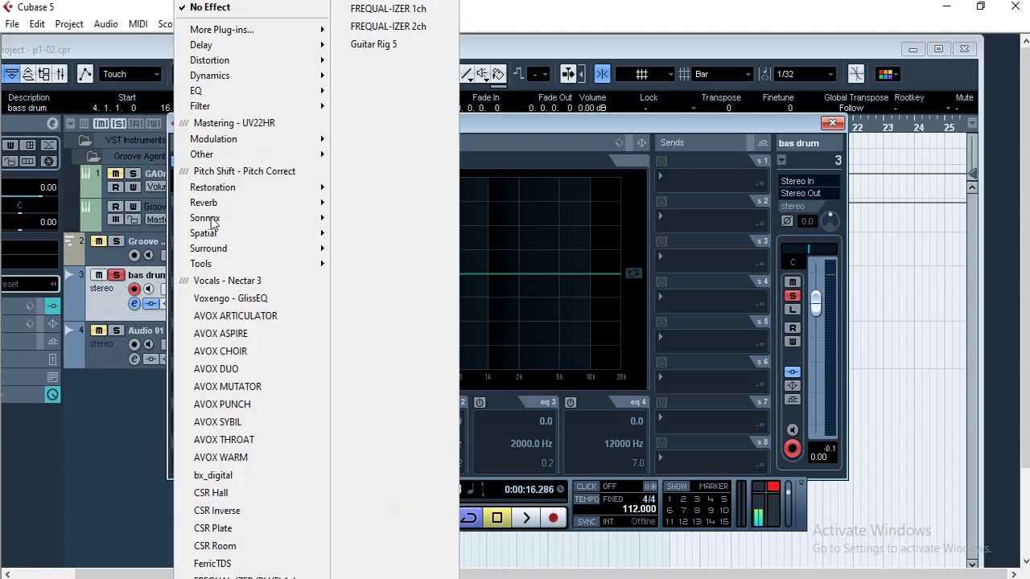
pyautogui.moveTo(239, 92)
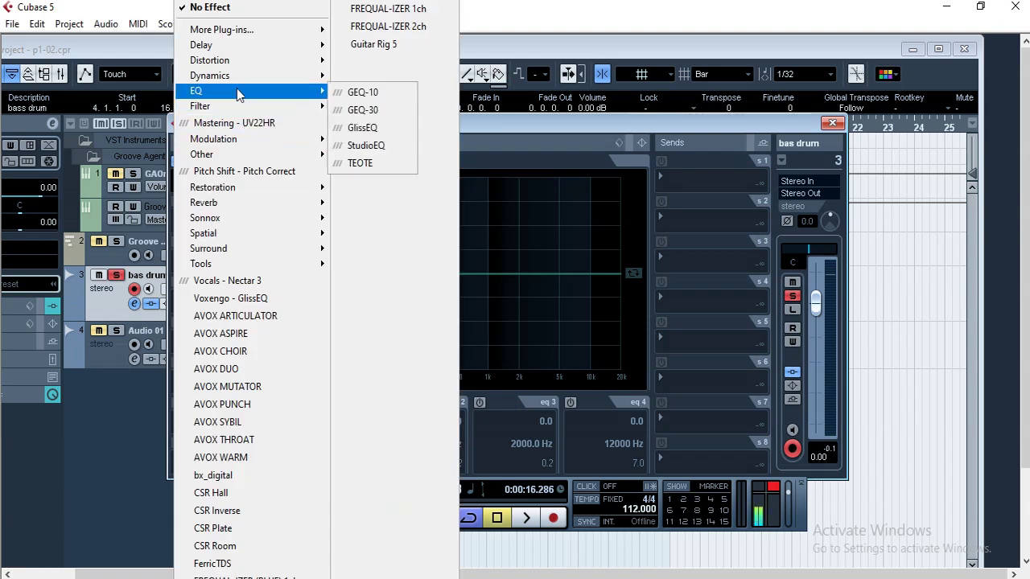
pyautogui.click(363, 93)
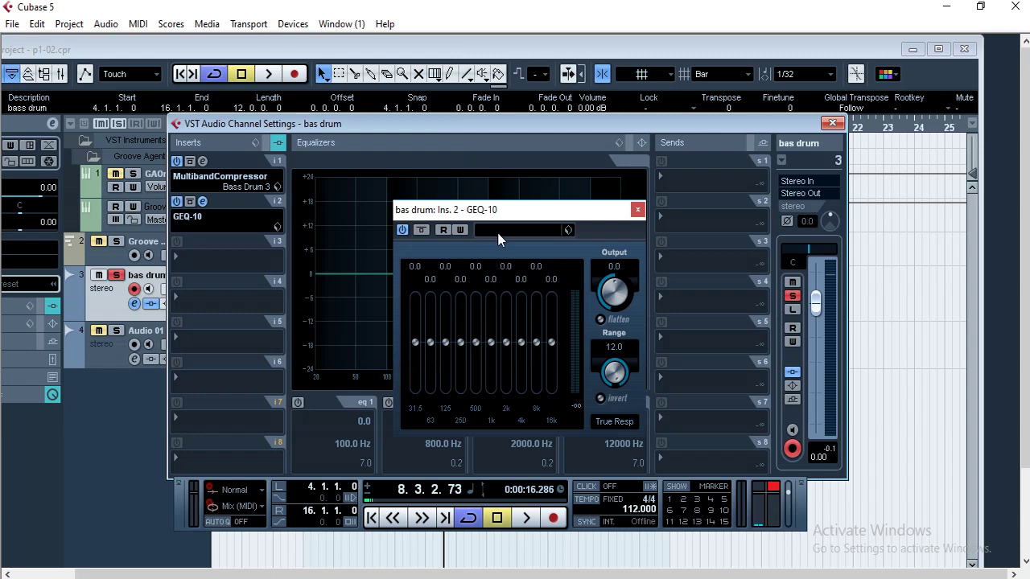
pyautogui.click(500, 233)
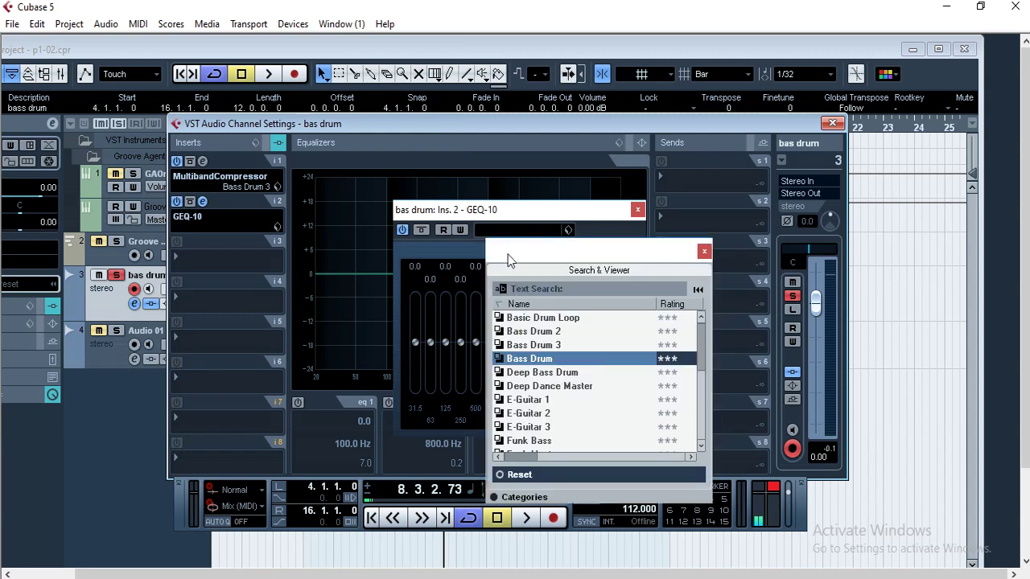
pyautogui.click(547, 351)
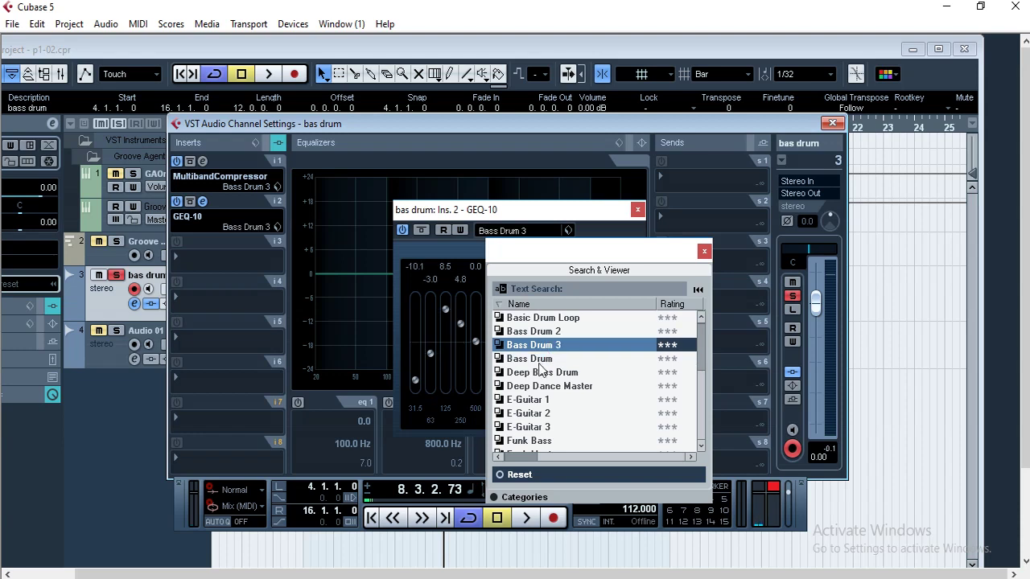
pyautogui.click(536, 362)
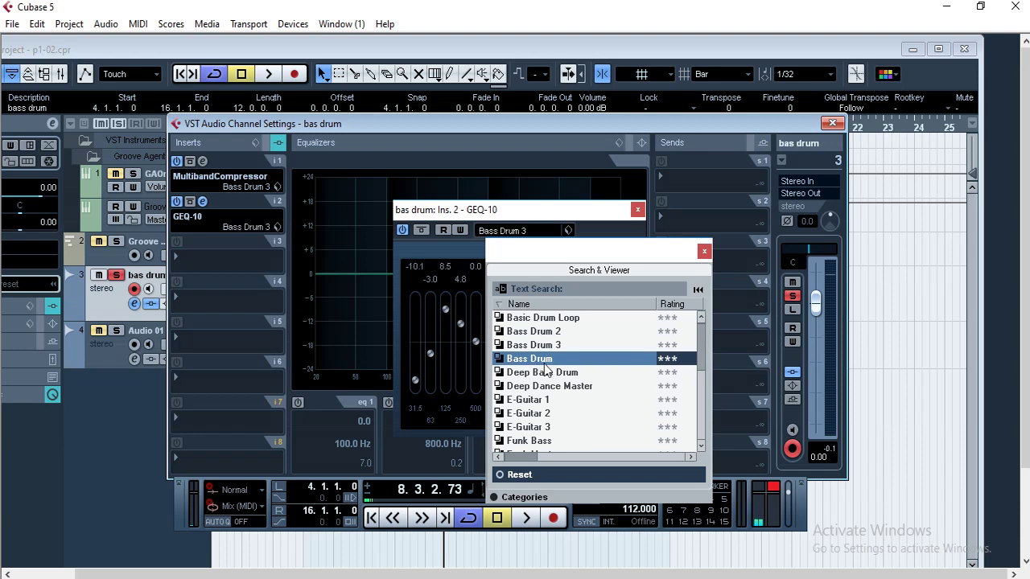
pyautogui.doubleClick(536, 362)
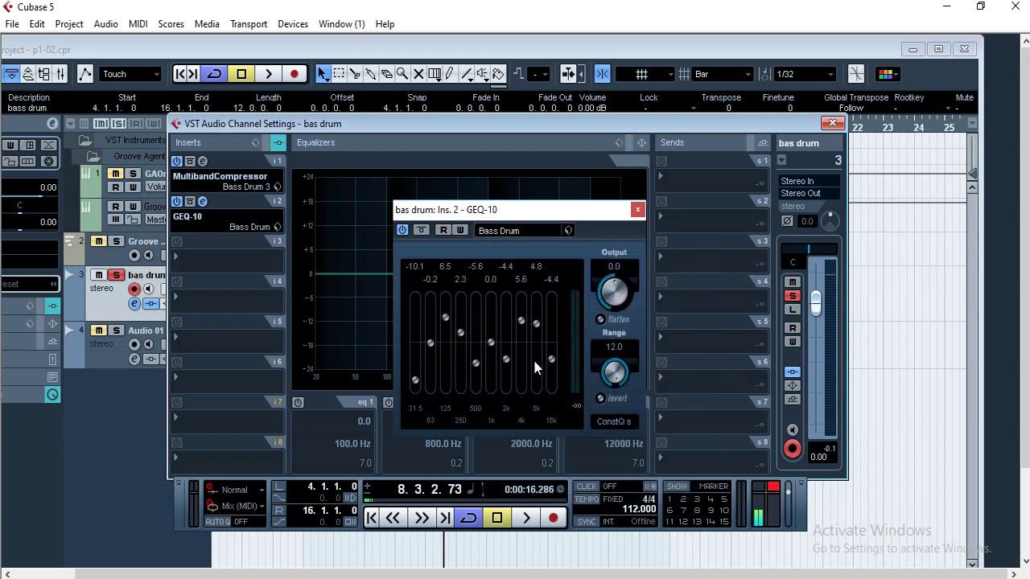
# - Play the bas drum track to compare GEQ-10 active and bypassed, leave it active, and close the channel settings
pyautogui.click(526, 517)
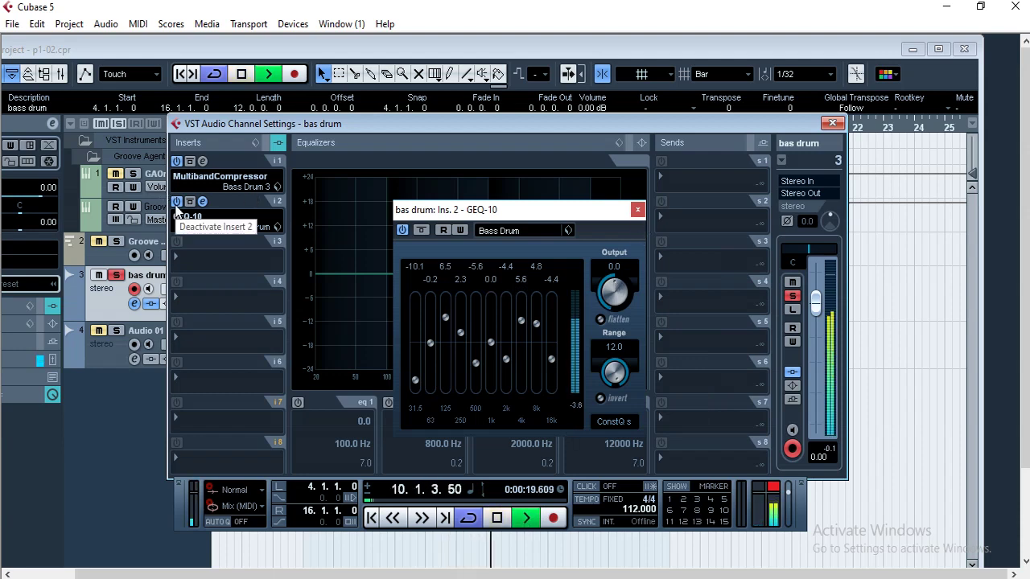
pyautogui.click(637, 210)
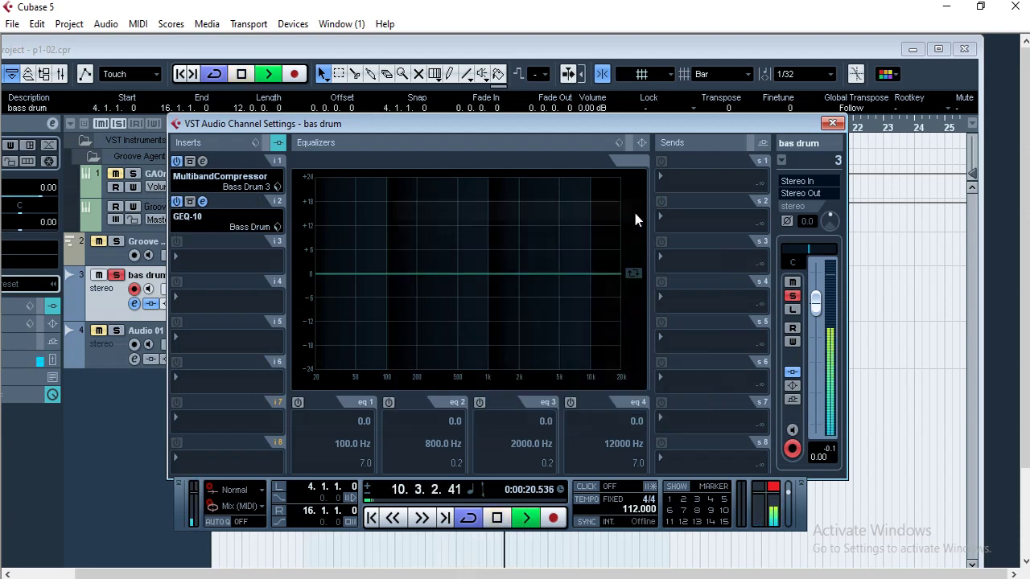
pyautogui.click(177, 202)
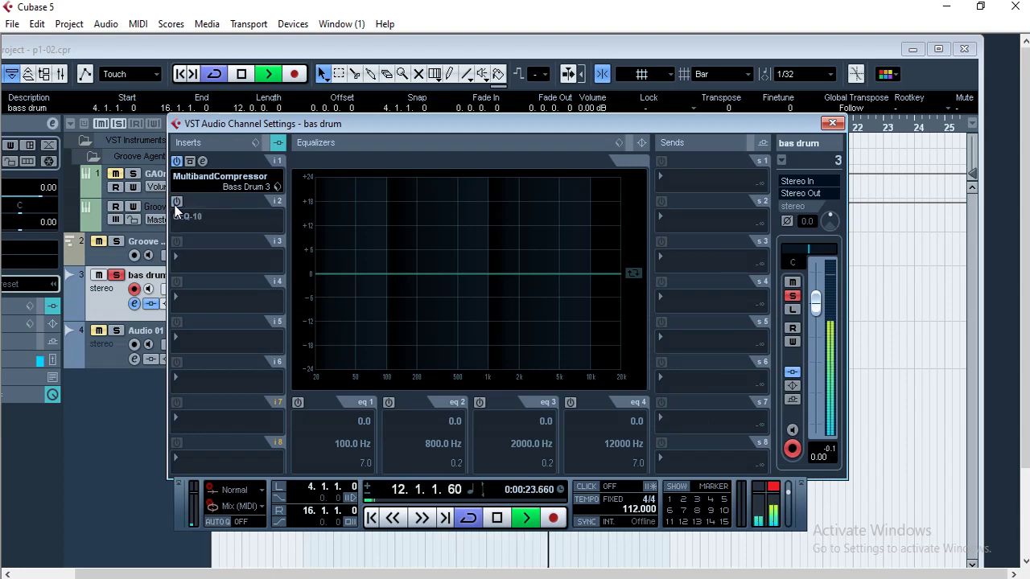
pyautogui.click(177, 202)
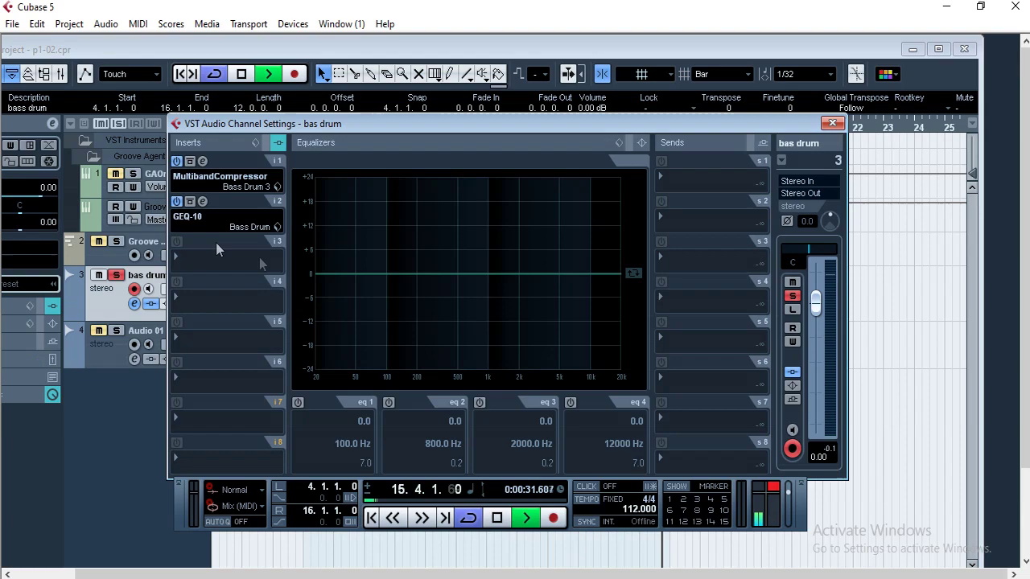
pyautogui.click(499, 521)
pyautogui.click(832, 123)
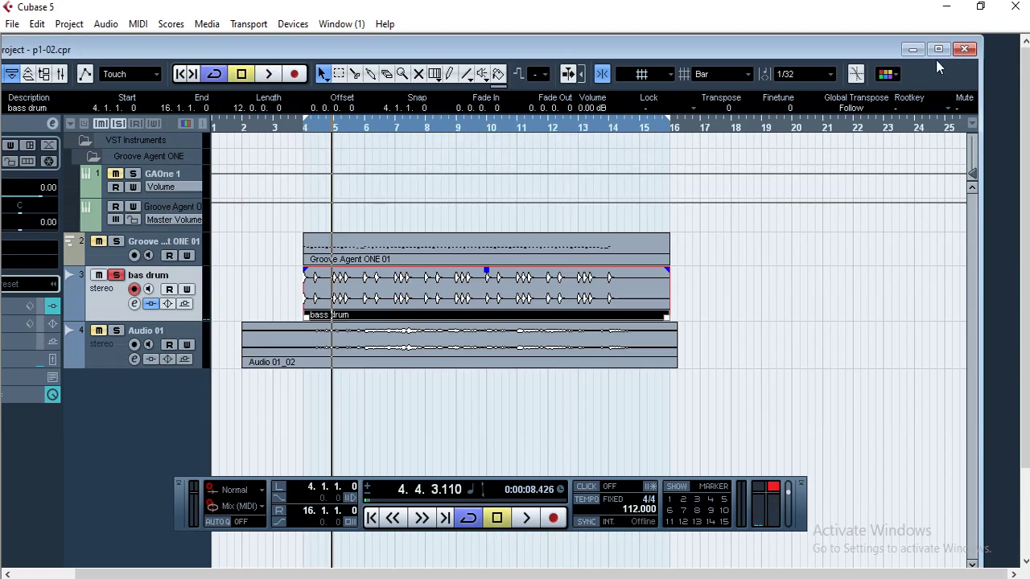
# - Maximize the project window, unsolo the bas drum track, and play all tracks together before stopping playback
pyautogui.click(938, 49)
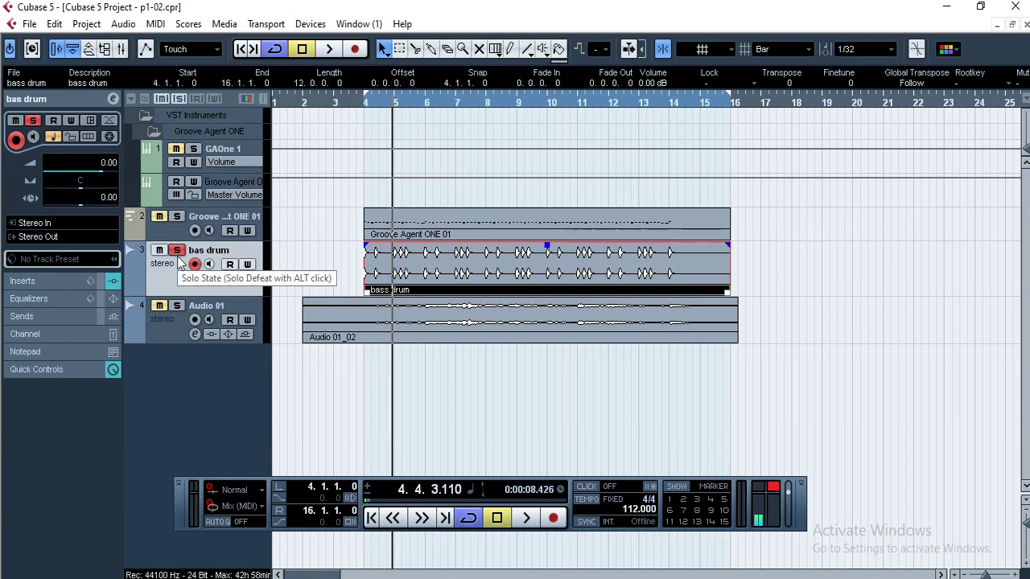
pyautogui.click(176, 252)
pyautogui.click(387, 179)
pyautogui.press('space')
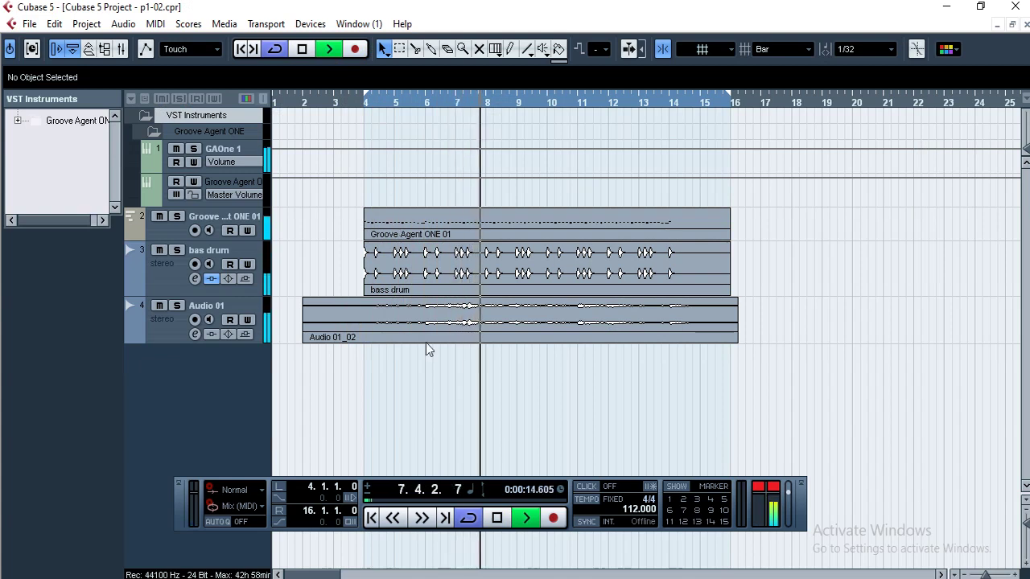
pyautogui.click(498, 519)
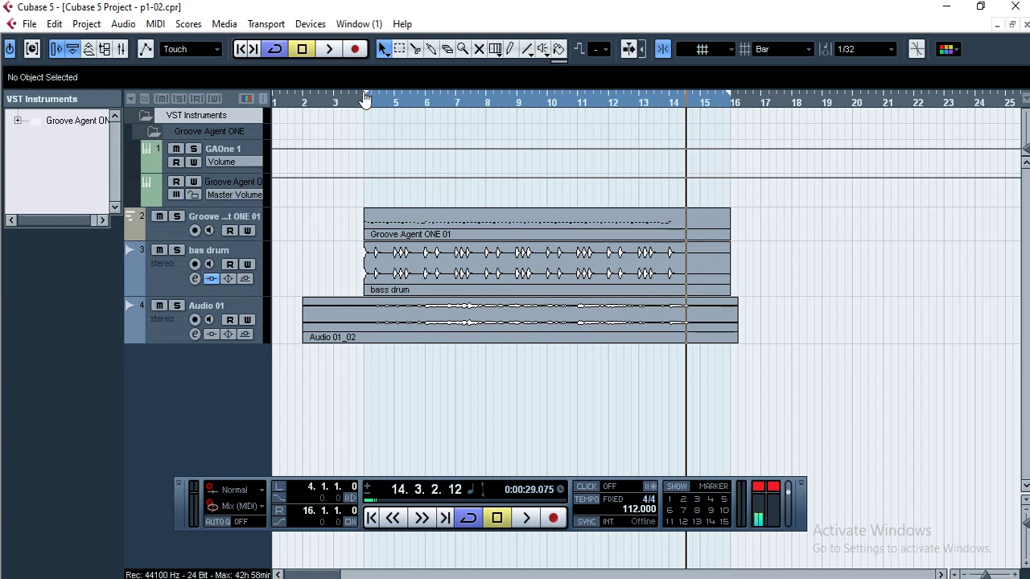
pyautogui.moveTo(364, 94); pyautogui.dragTo(339, 97)
pyautogui.moveTo(335, 104); pyautogui.dragTo(361, 102)
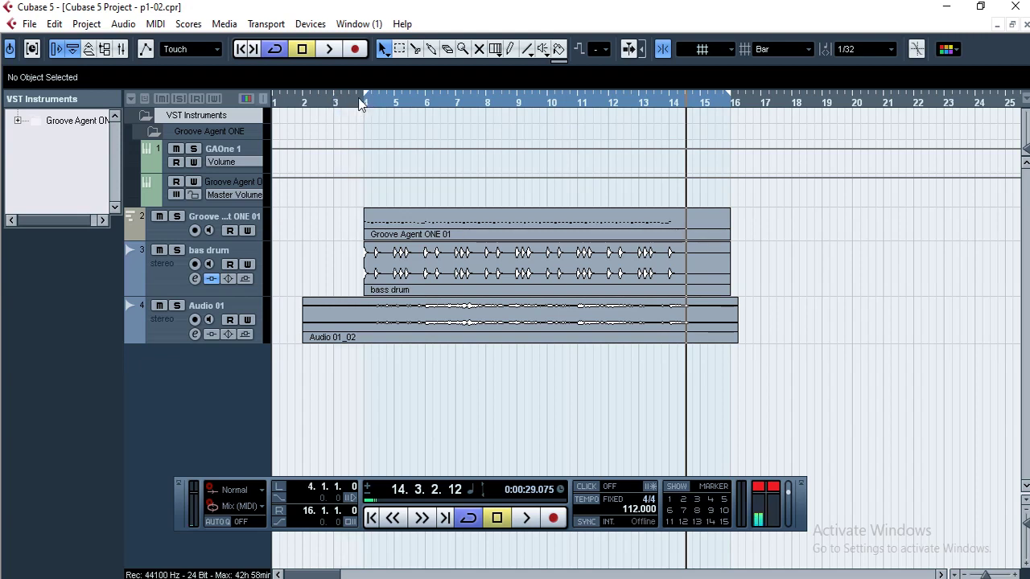